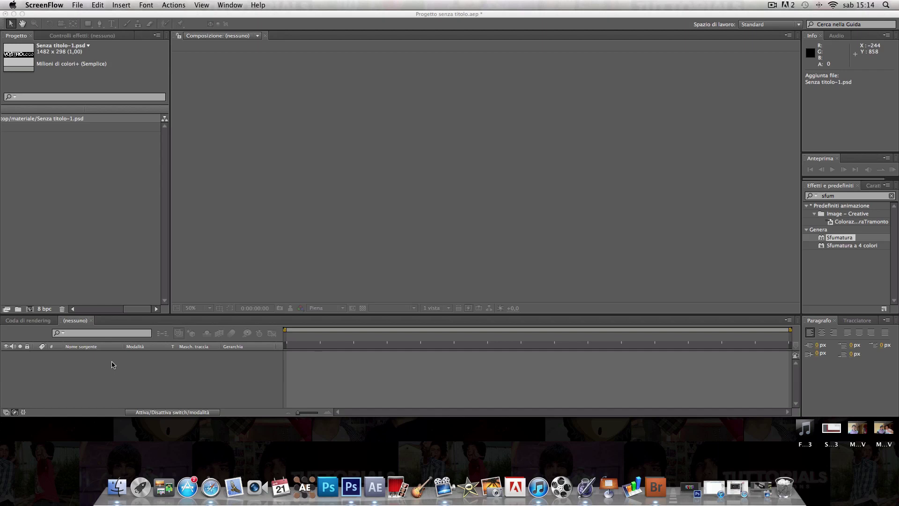
Bring the After Effects project holding Senza titolo-1.psd to the front
left_click(84, 38)
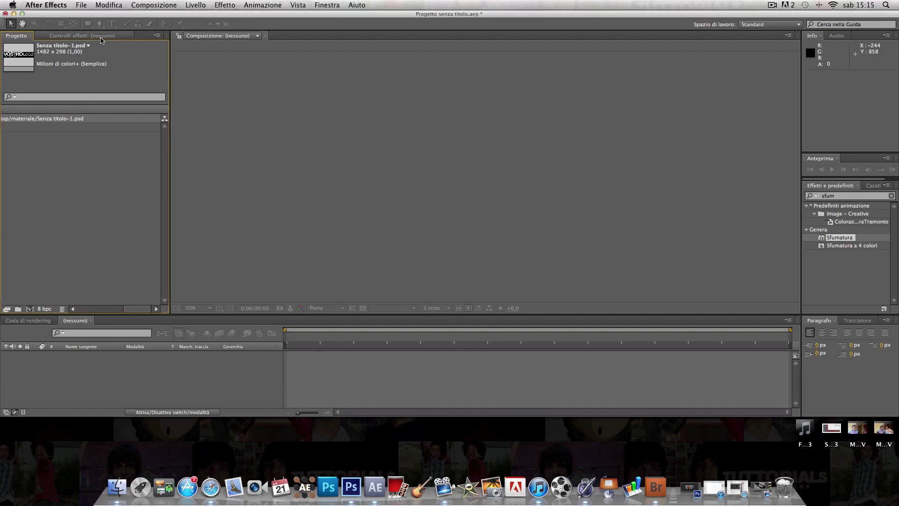
Create a new composition using the HDTV 1080 29,97 preset (1920×1080)
left_click(155, 5)
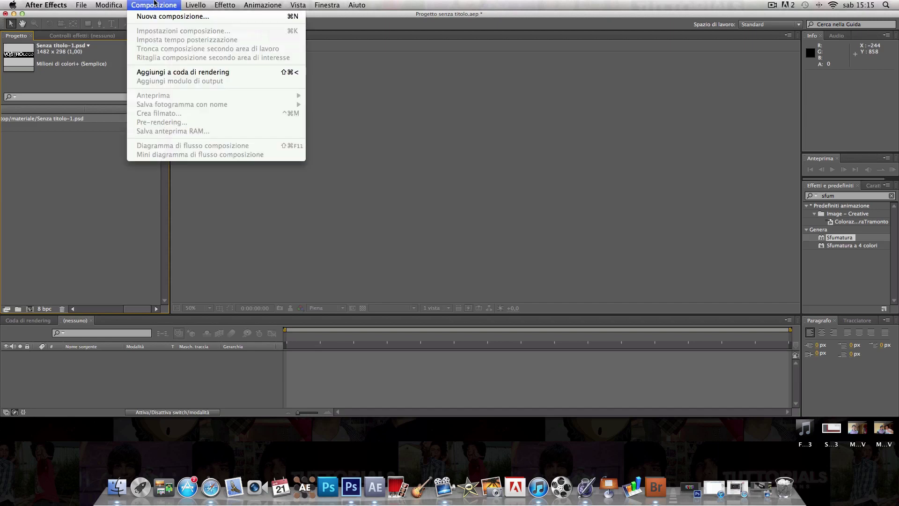
left_click(147, 17)
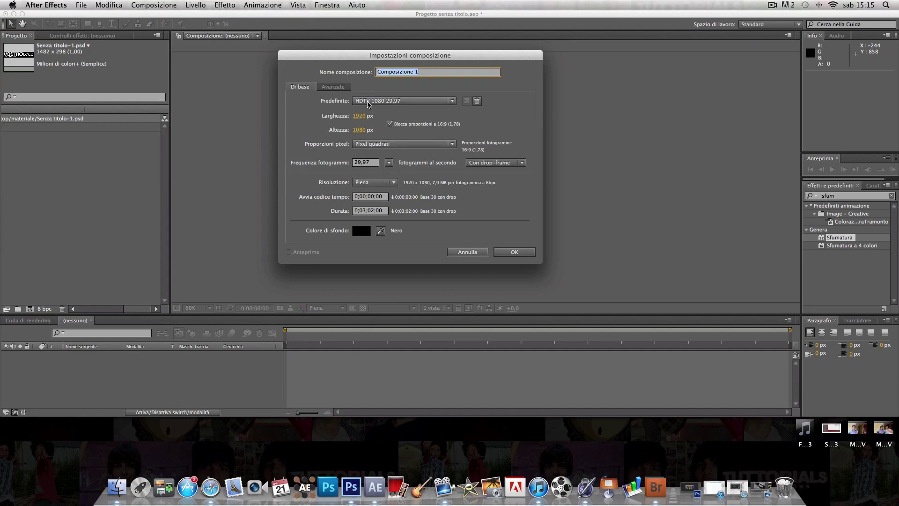
left_click(369, 102)
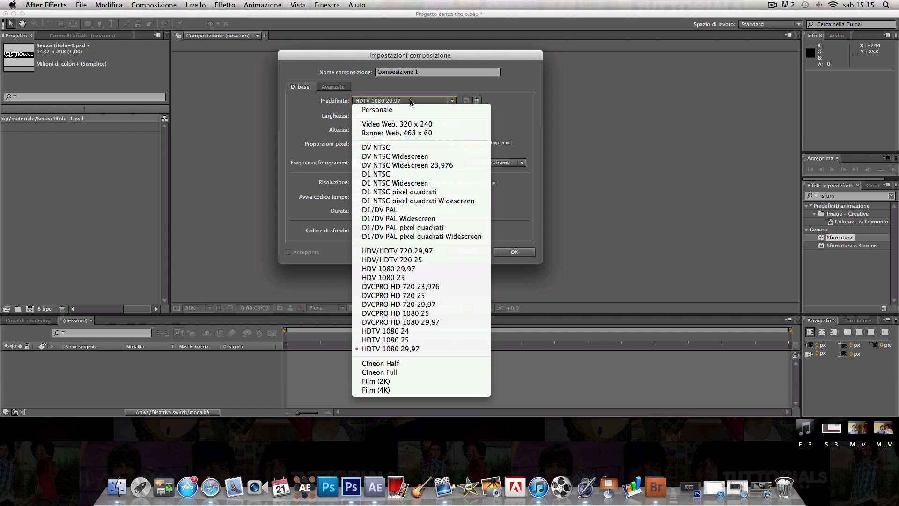
left_click(406, 349)
left_click(514, 252)
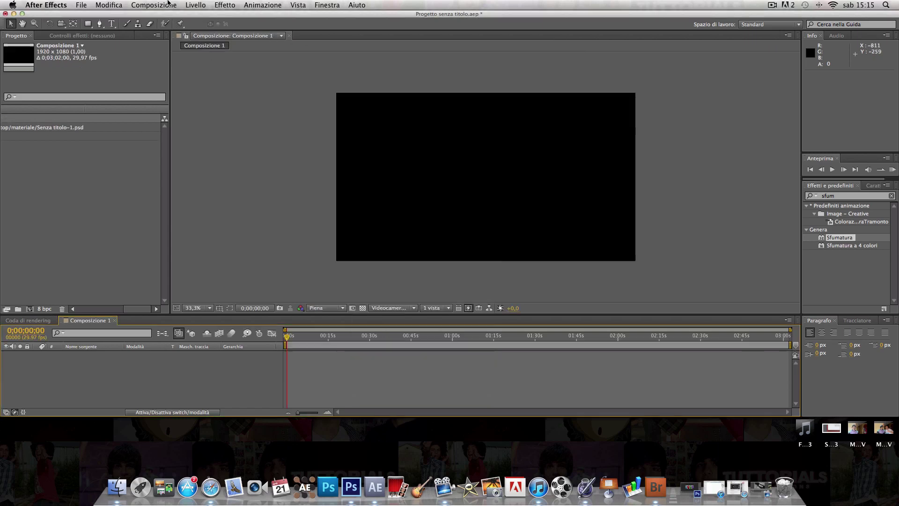
Add a full-frame black solid layer to Composizione 1
left_click(196, 4)
mouse_move(202, 18)
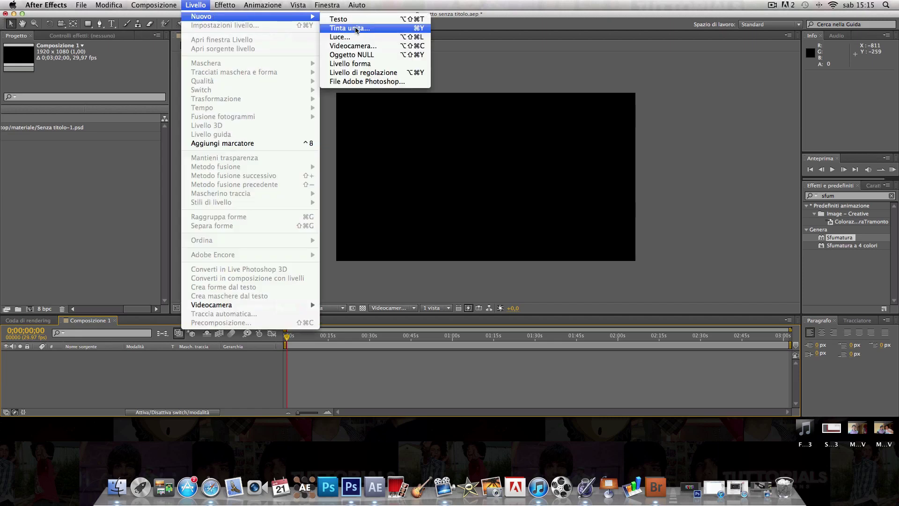
left_click(375, 27)
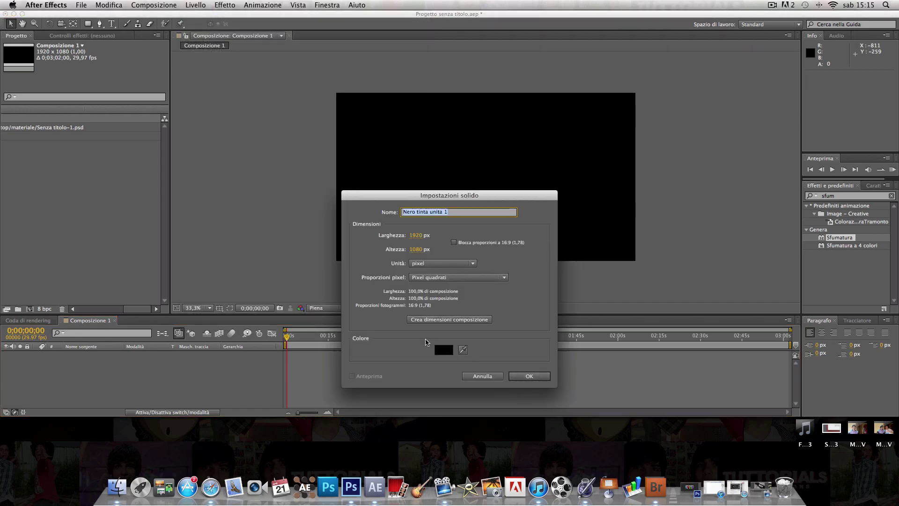
left_click(530, 377)
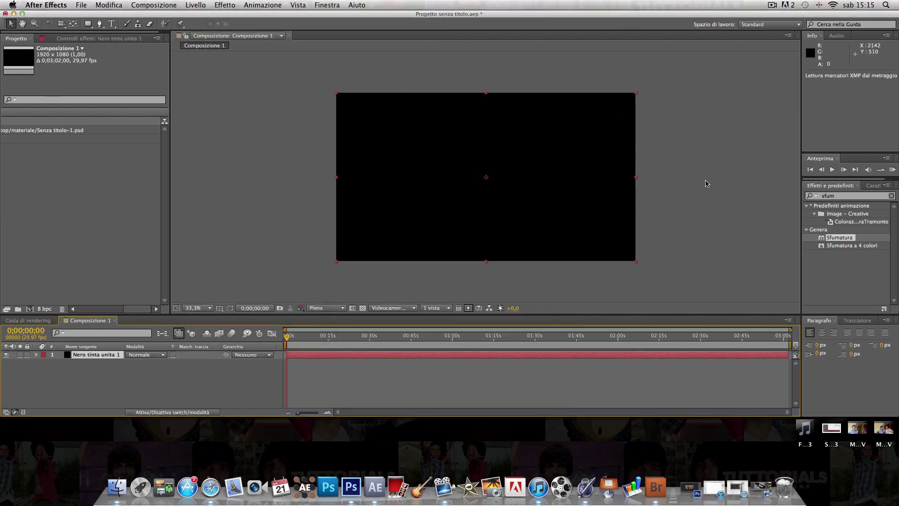
Apply the Sfumatura effect to the solid and set its start colour to pale yellow
left_click(846, 197)
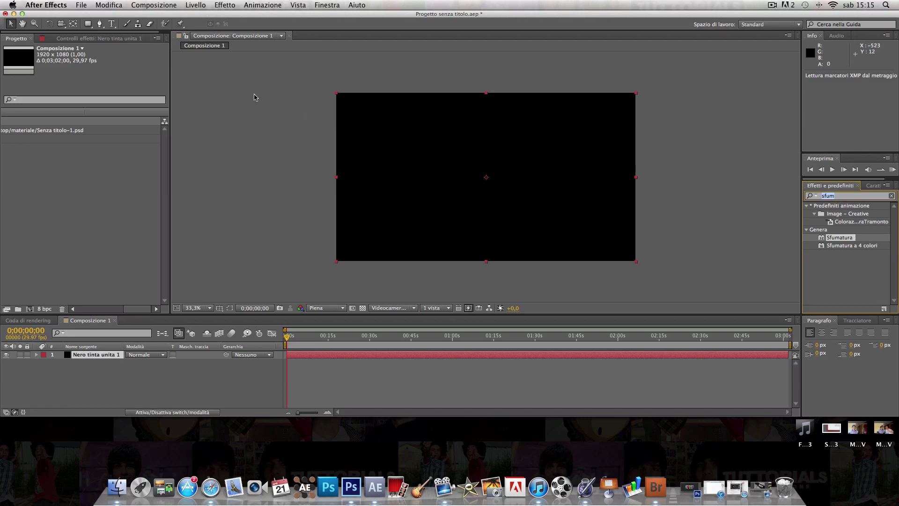
type("sfuma")
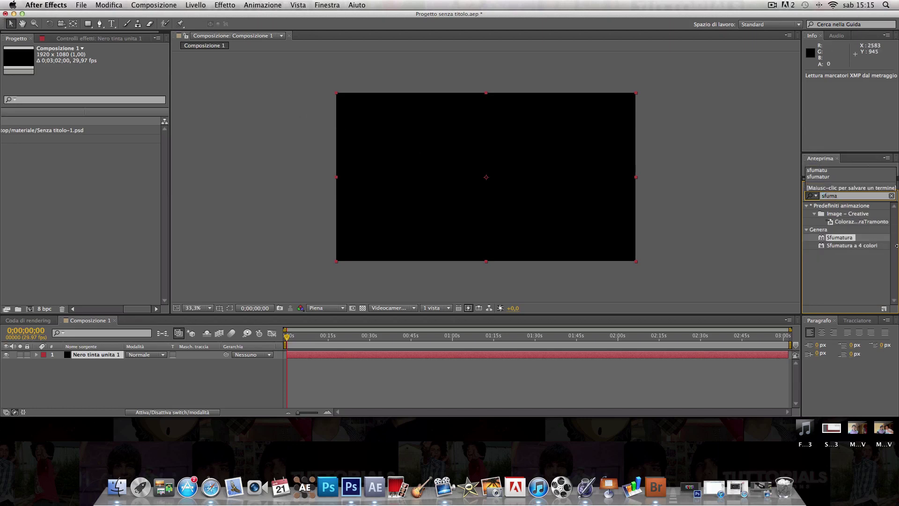
mouse_move(847, 241)
left_mouse_down()
mouse_move(444, 186)
mouse_move(500, 178)
left_mouse_up()
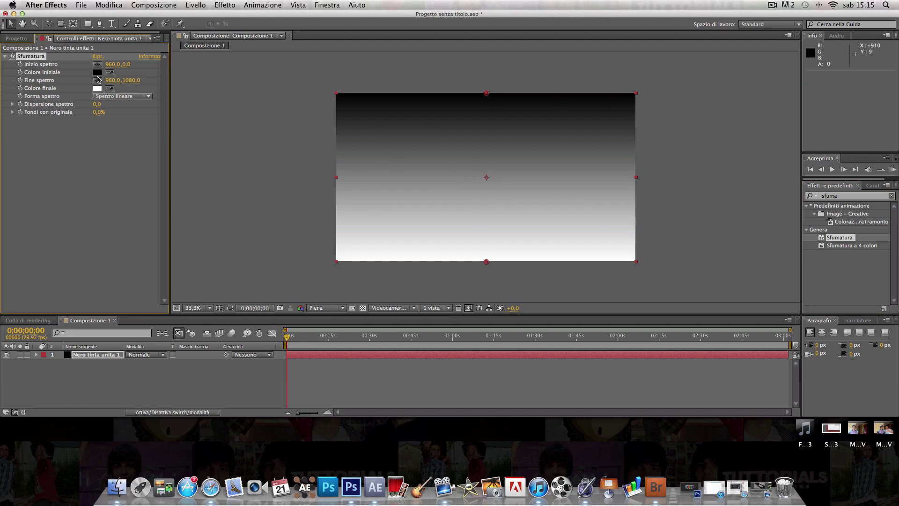
left_click(97, 73)
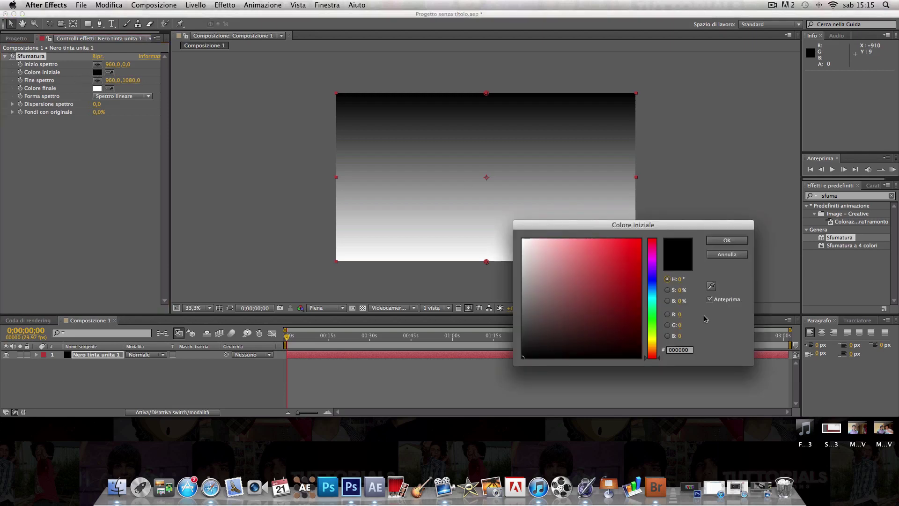
left_click_drag(655, 324, 655, 338)
left_click_drag(594, 245, 565, 225)
left_click(727, 240)
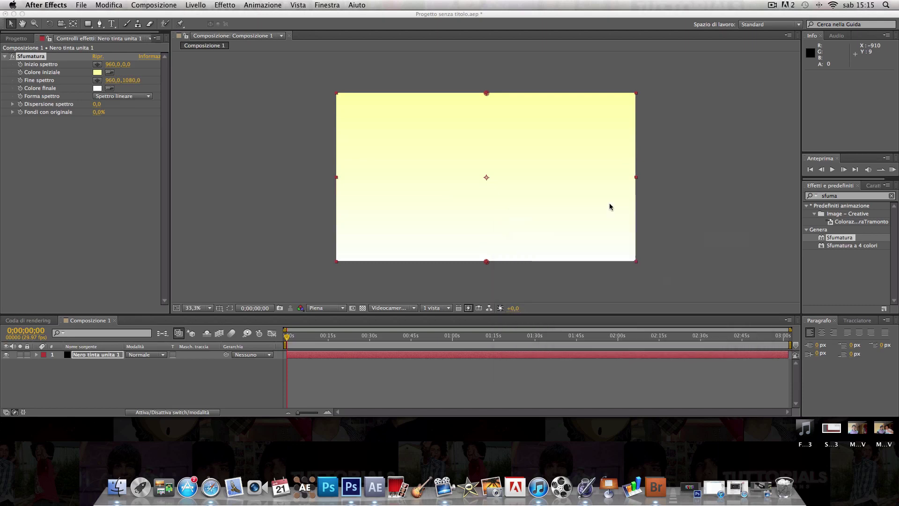
Set the Sfumatura end colour to a bright red
left_click(98, 88)
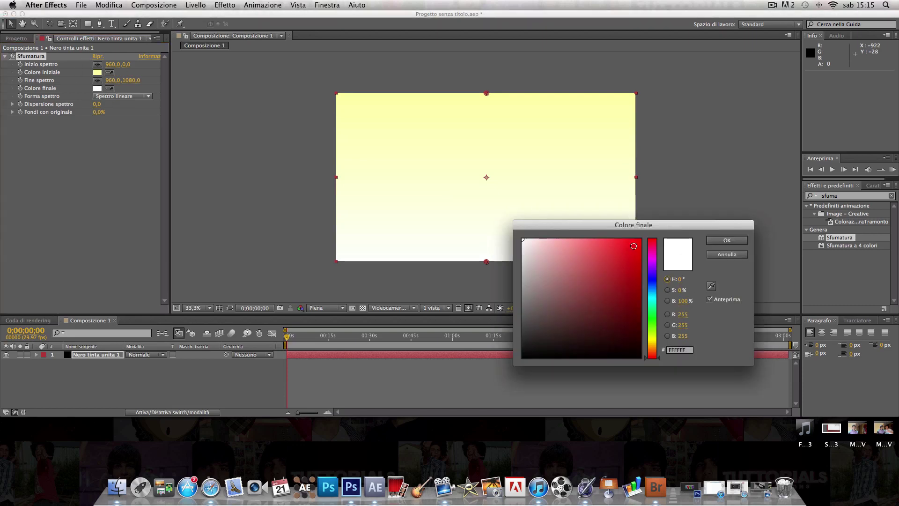
left_click_drag(652, 253, 652, 239)
left_click(607, 294)
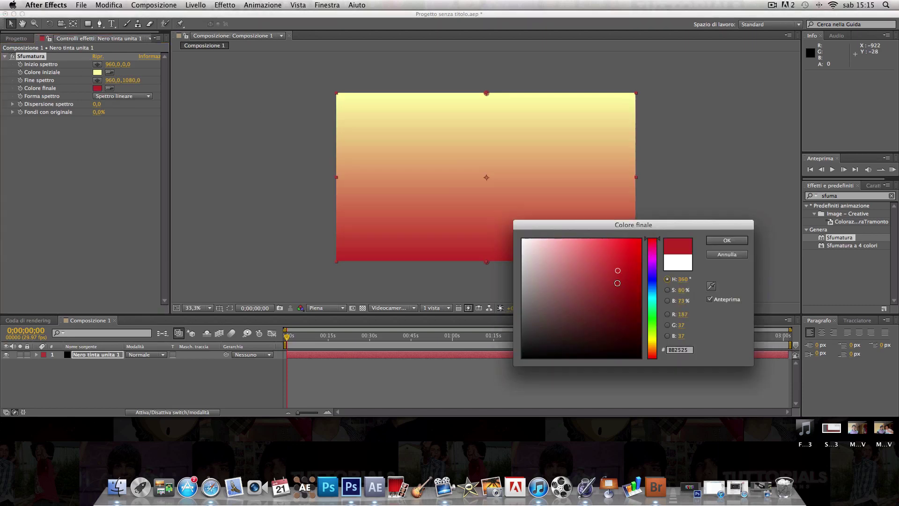
mouse_move(593, 290)
left_mouse_down()
mouse_move(617, 267)
mouse_move(607, 280)
left_mouse_up()
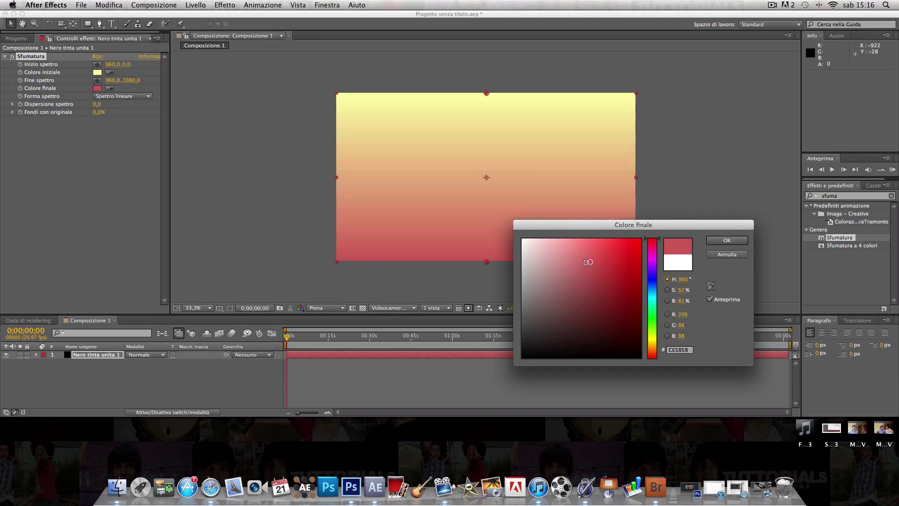
left_click(721, 244)
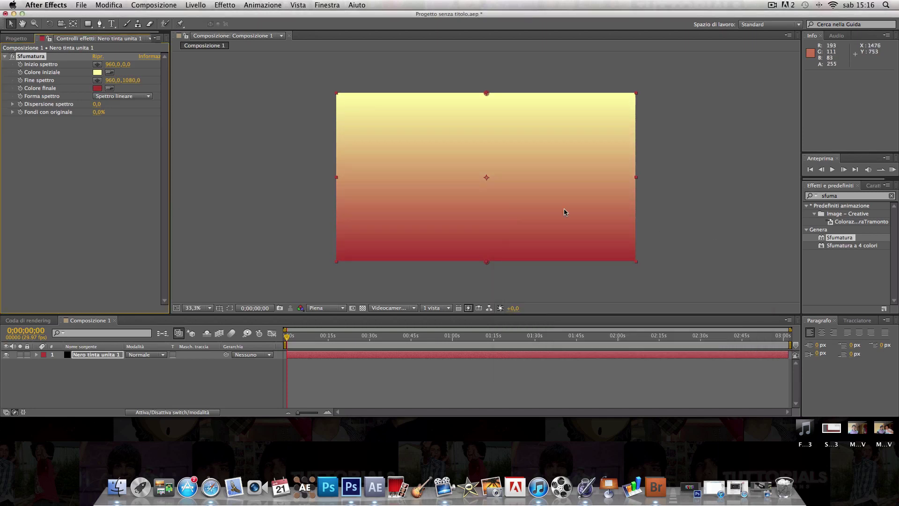
left_click(95, 96)
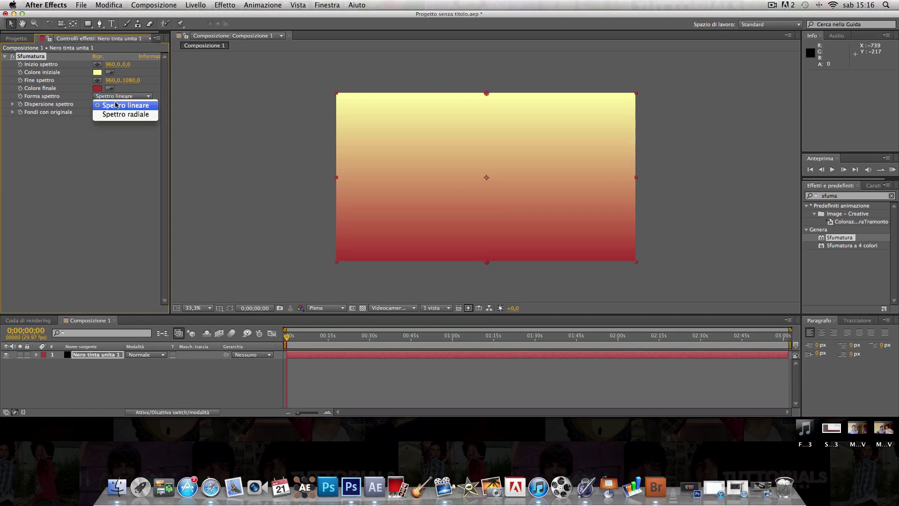
Switch the gradient to Spettro radiale and drag its end point down to 960,1494
left_click(140, 116)
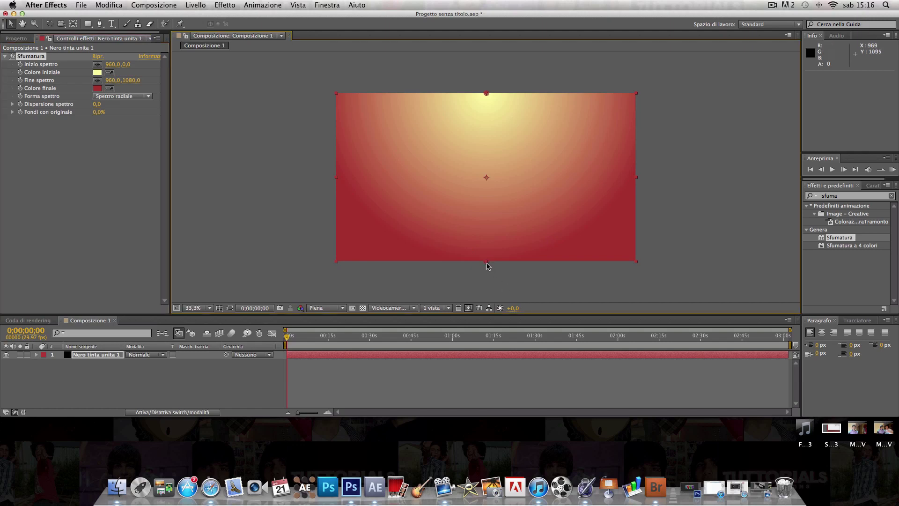
left_click_drag(487, 266, 487, 312)
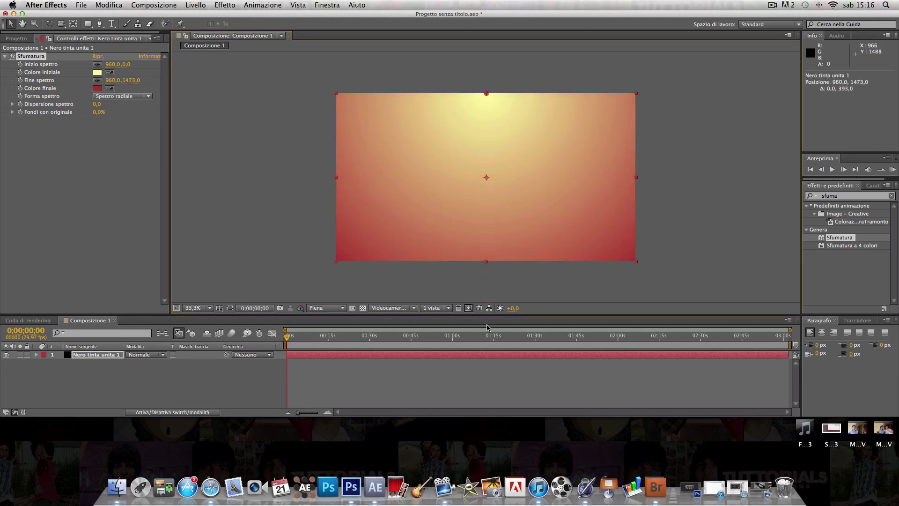
key("comma")
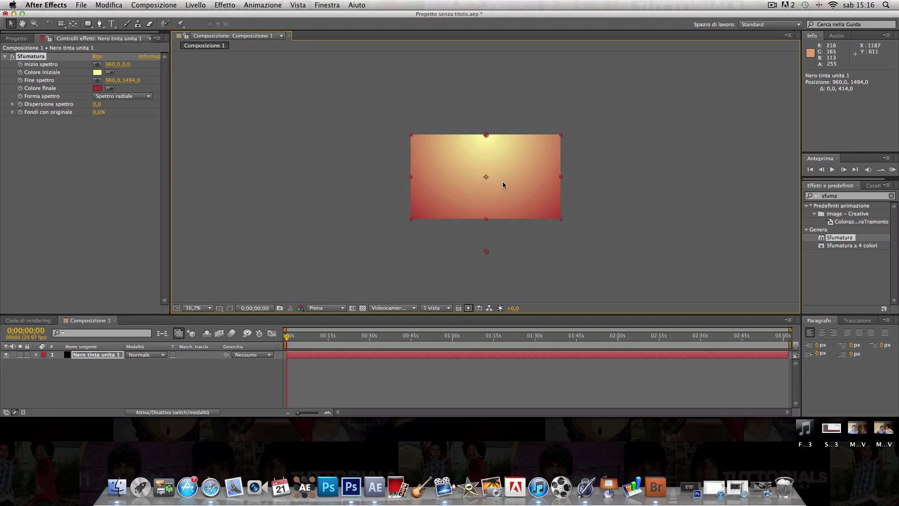
key("period")
key("period")
key("period")
key("comma")
key("comma")
key("period")
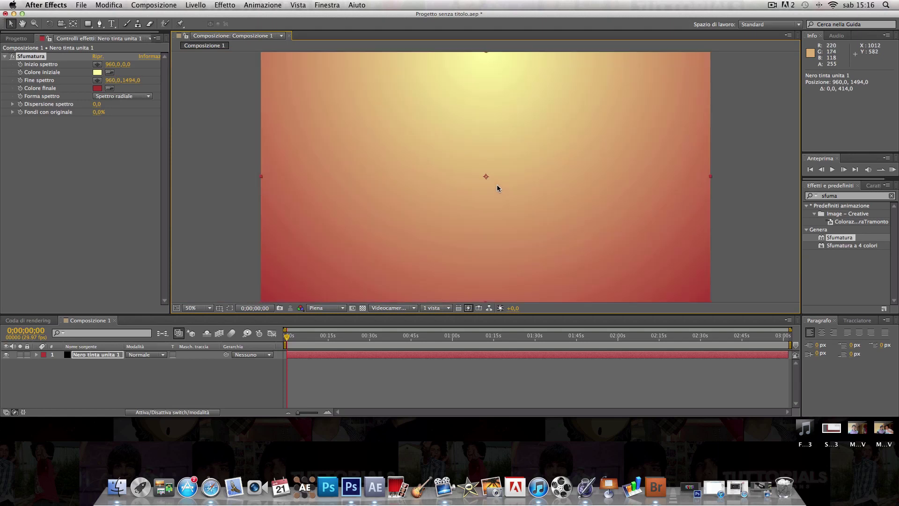
key("comma")
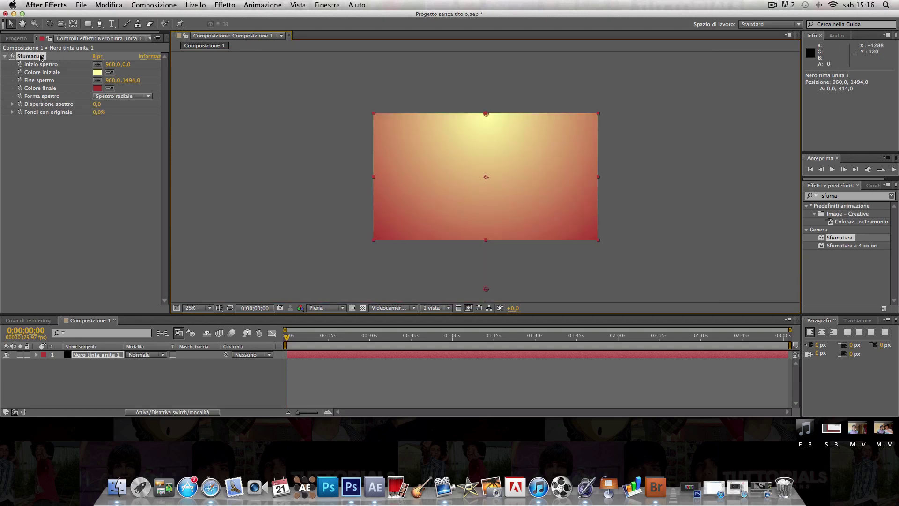
left_click(20, 41)
Place Senza titolo-1.psd over the gradient at 50% view and scale the logo to 56%
left_click_drag(23, 132, 484, 178)
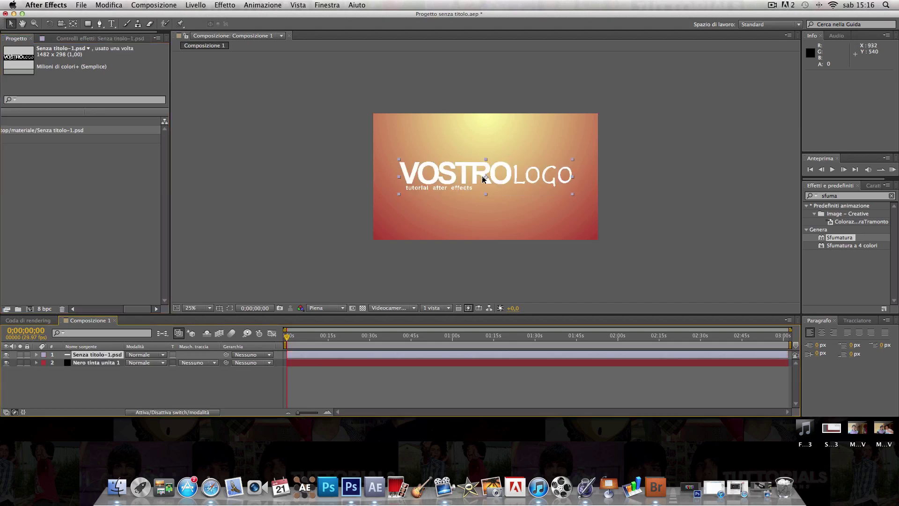
scroll(484, 179, "down", 2)
scroll(484, 179, "up", 4)
scroll(484, 178, "down", 2)
left_click(200, 308)
left_click(201, 409)
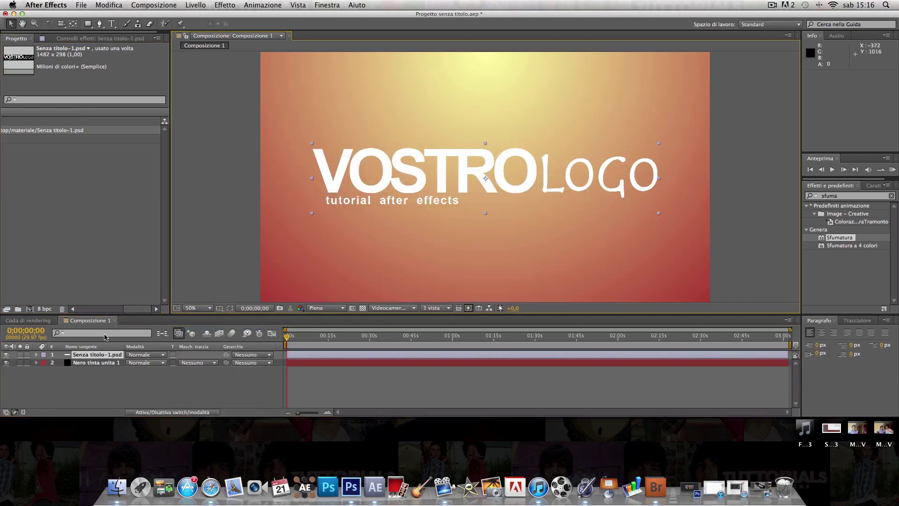
key("s")
left_click_drag(139, 363, 118, 363)
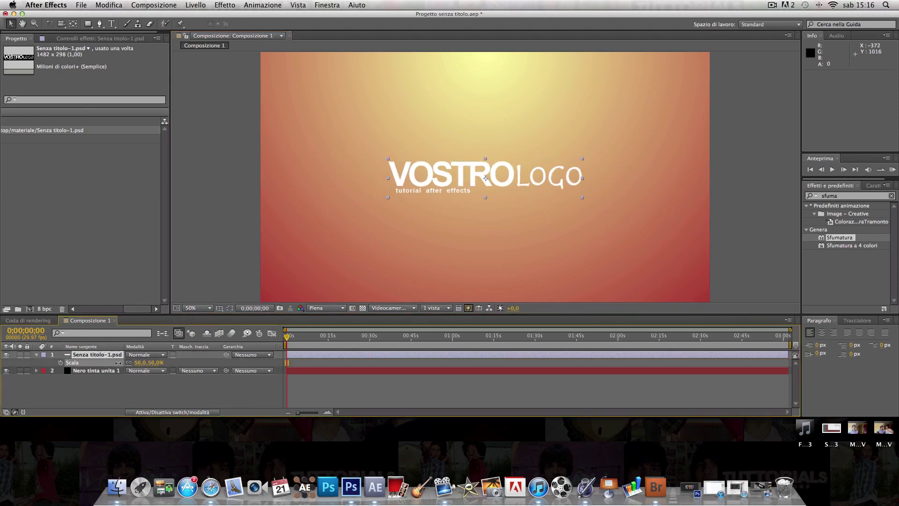
left_click(315, 192)
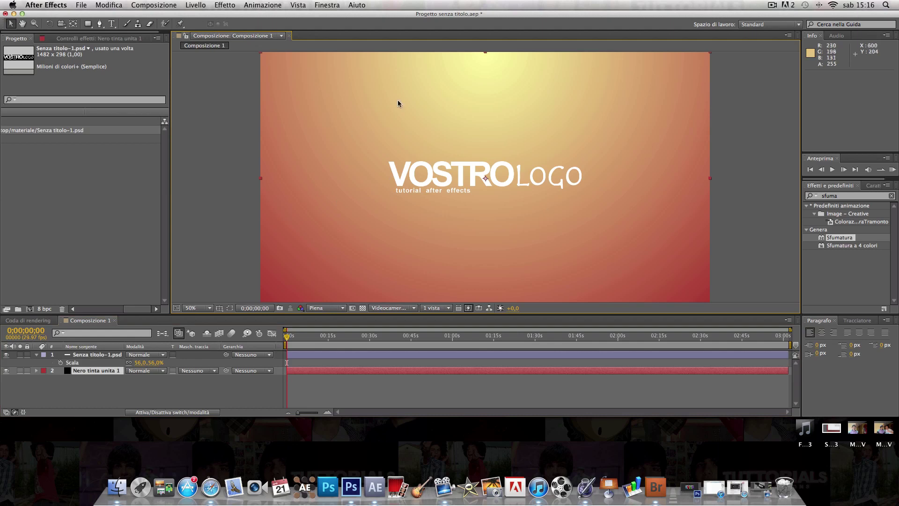
left_click(79, 358)
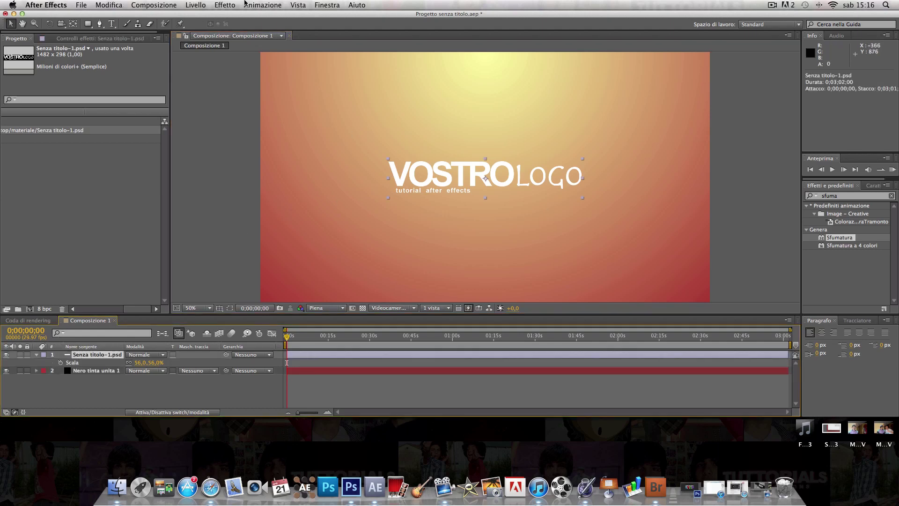
Apply 3D di base to the logo and set a Ribaltamento keyframe at about one second
left_click(218, 4)
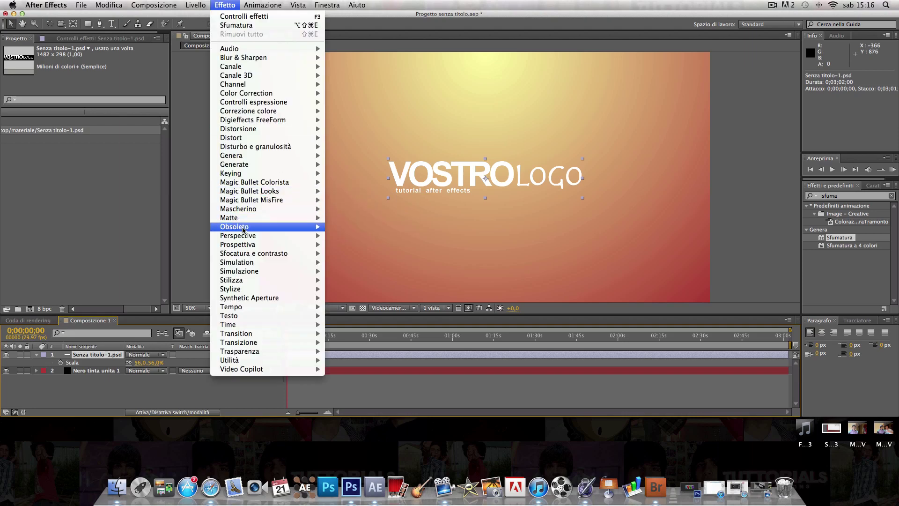
mouse_move(309, 226)
left_click(349, 227)
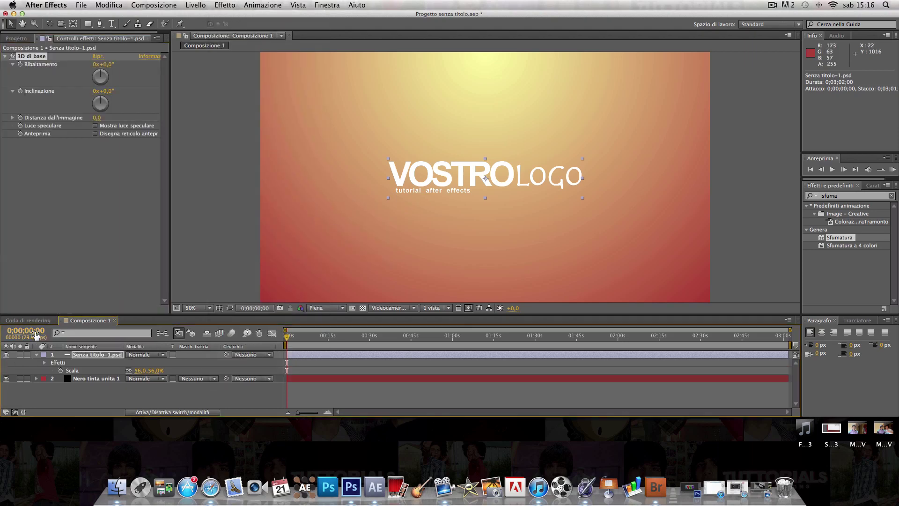
left_click(290, 337)
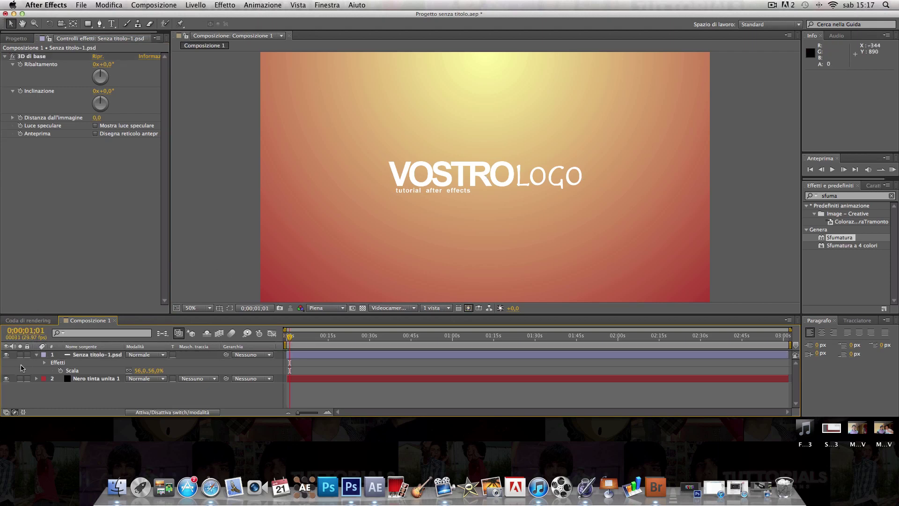
left_click(20, 64)
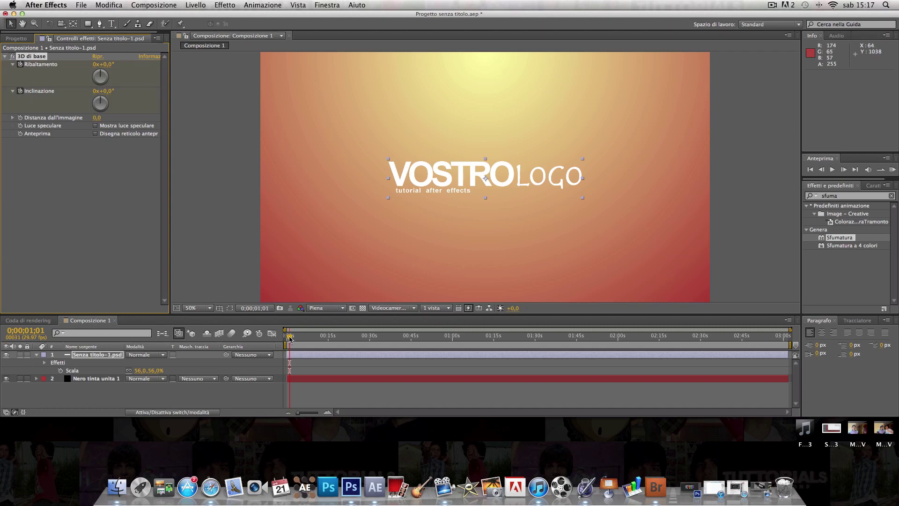
At 0:00 set Ribaltamento to 90°, then zoom the timeline and preview the rotation
left_click(290, 338)
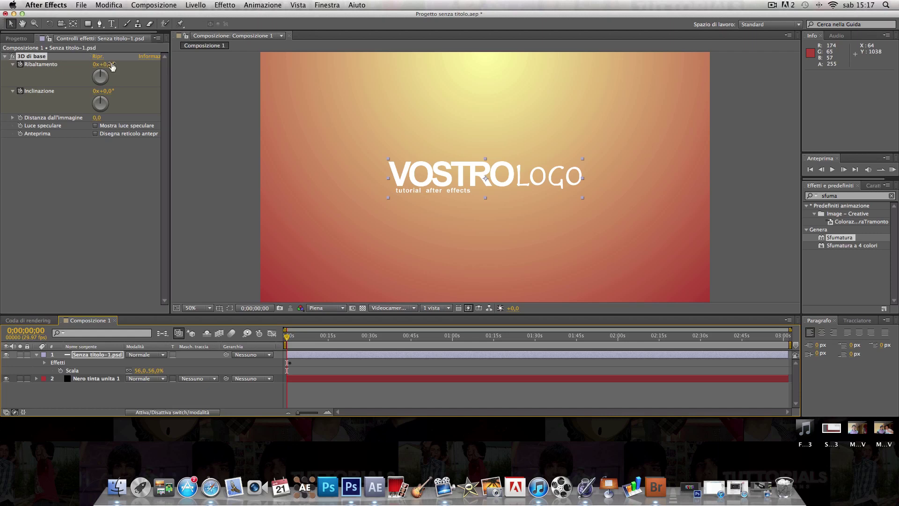
left_click(110, 65)
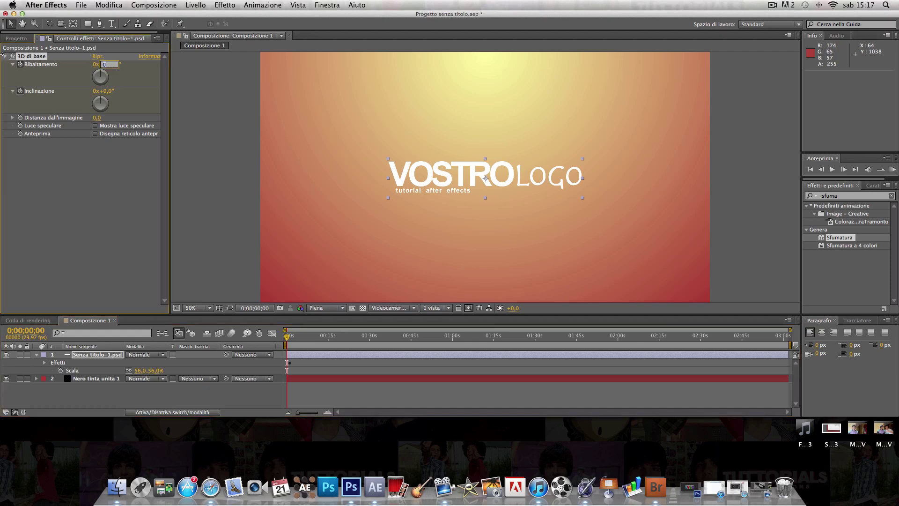
type("90")
left_click(104, 91)
type("90")
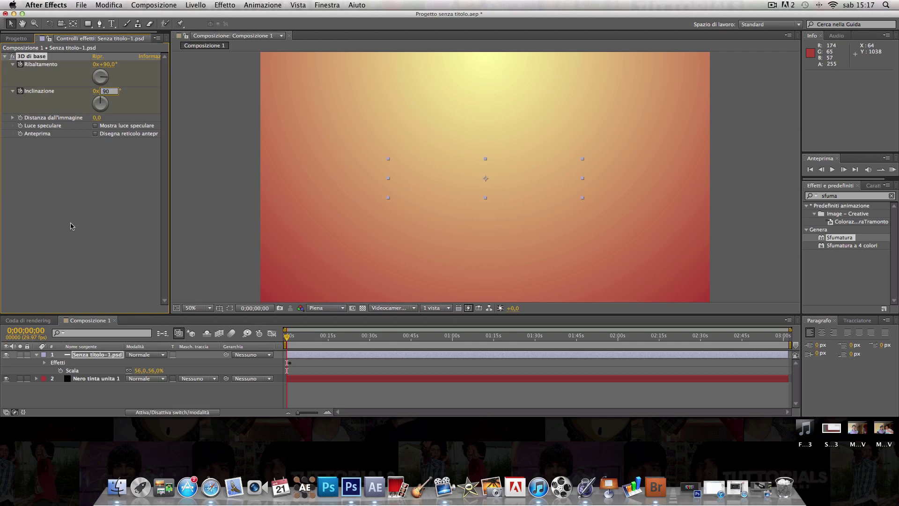
key("Return")
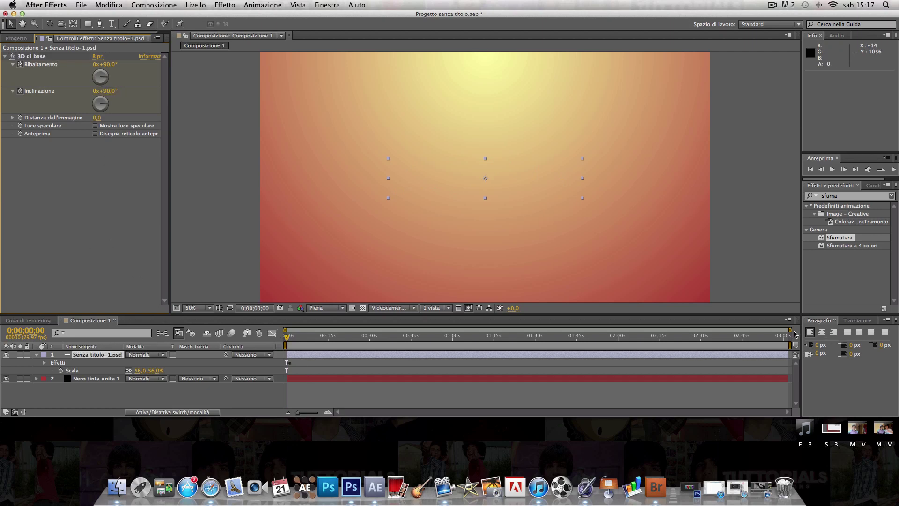
left_click_drag(790, 329, 386, 331)
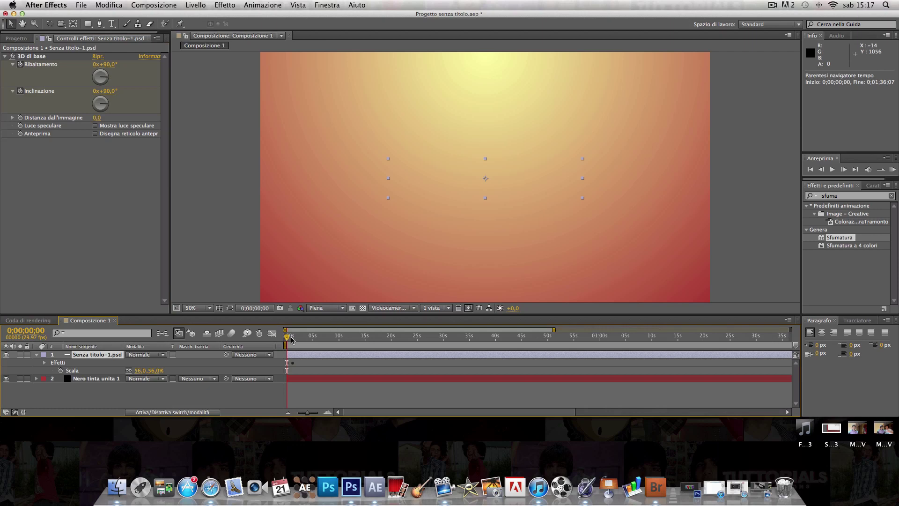
left_click_drag(286, 338, 295, 345)
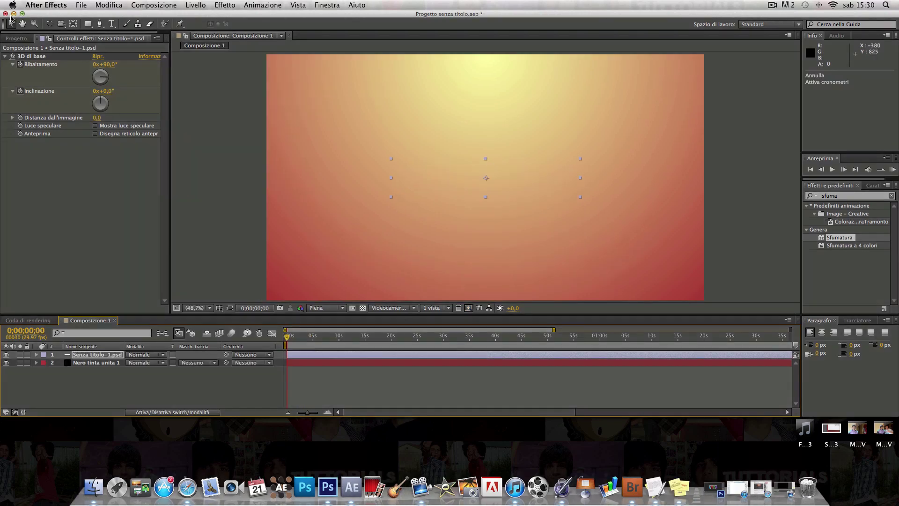
Copy the Inertial Bounce expression from TextEdit and return to After Effects
left_click(13, 14)
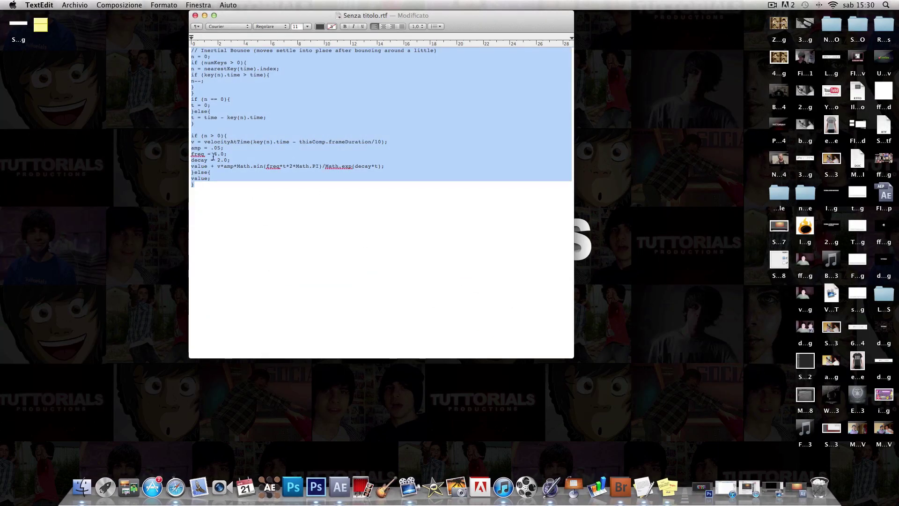
right_click(255, 149)
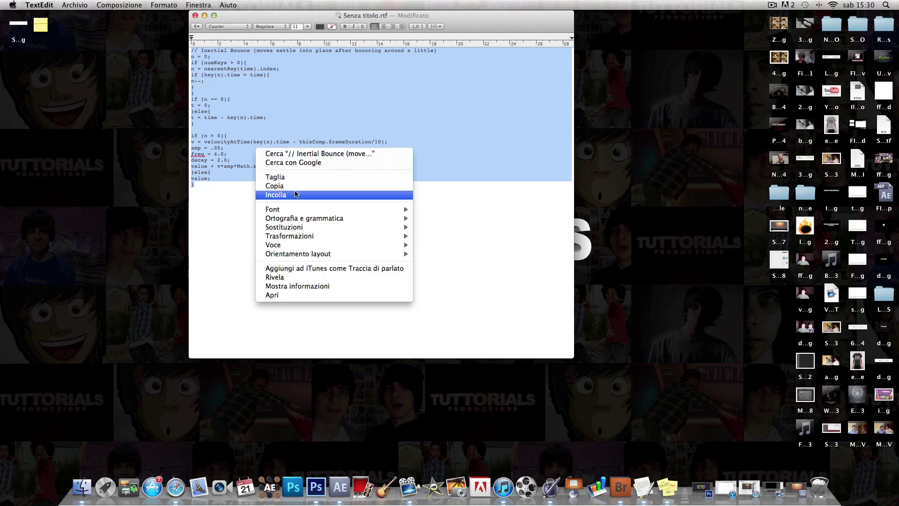
left_click(275, 186)
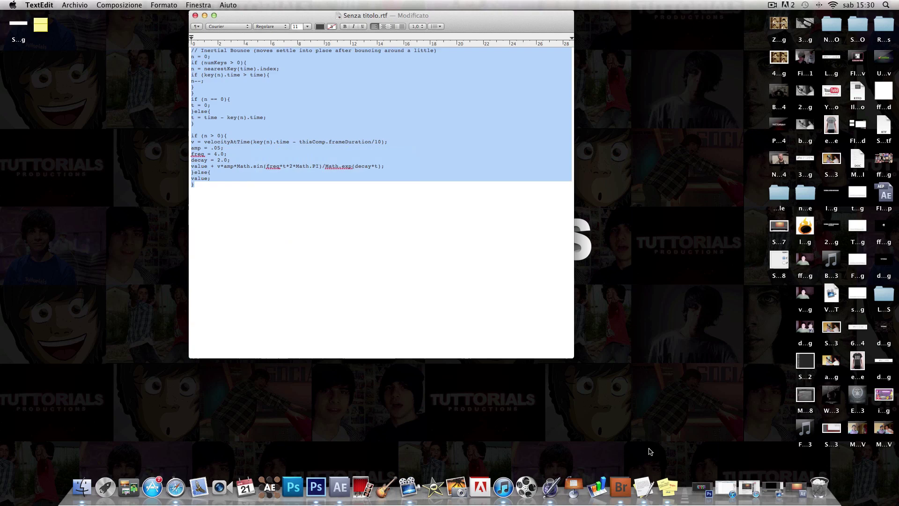
left_click(796, 487)
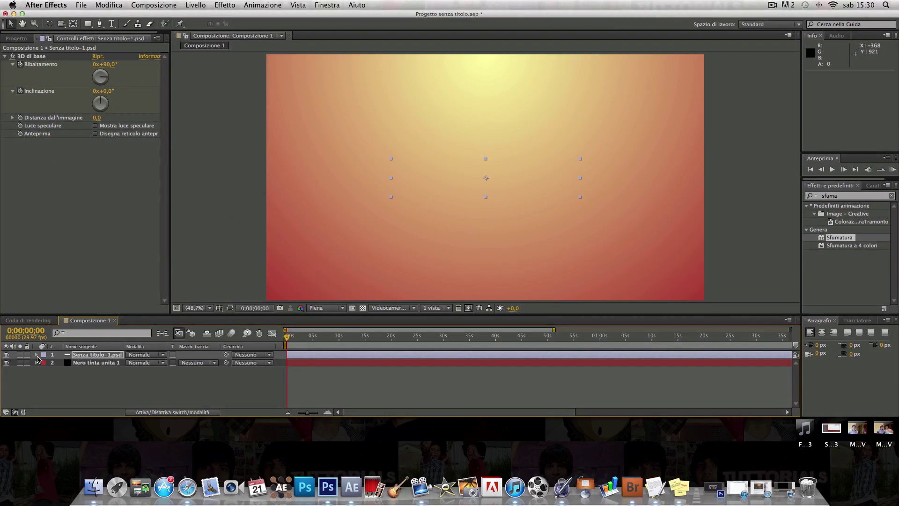
Expand the logo layer's 3D di base effect and select its Ribaltamento property
left_click(36, 355)
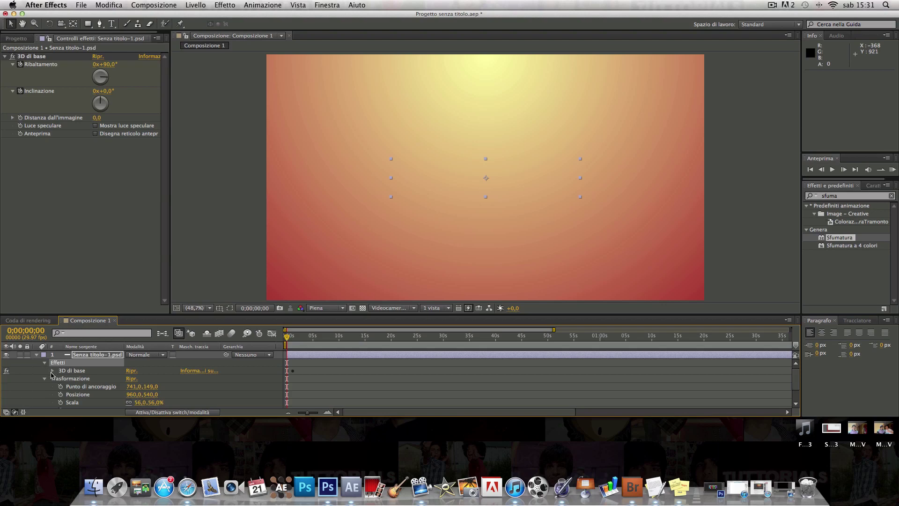
left_click(52, 371)
left_click(93, 375)
left_click(95, 381)
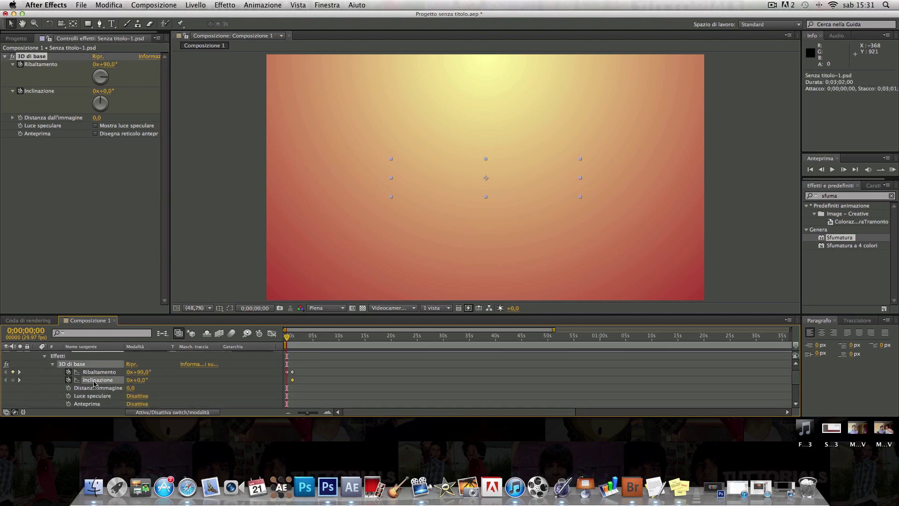
left_click(91, 372)
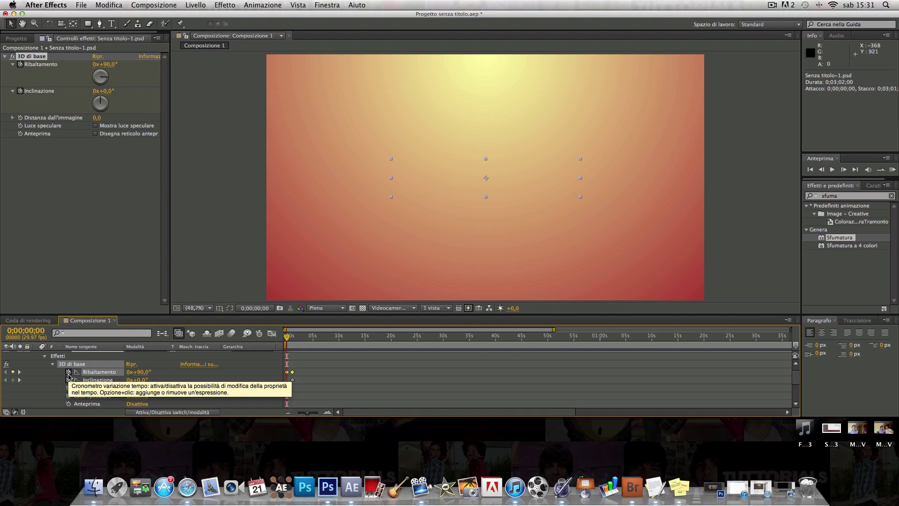
Add an expression to Ribaltamento and paste in the Inertial Bounce code
left_click(68, 373, "alt")
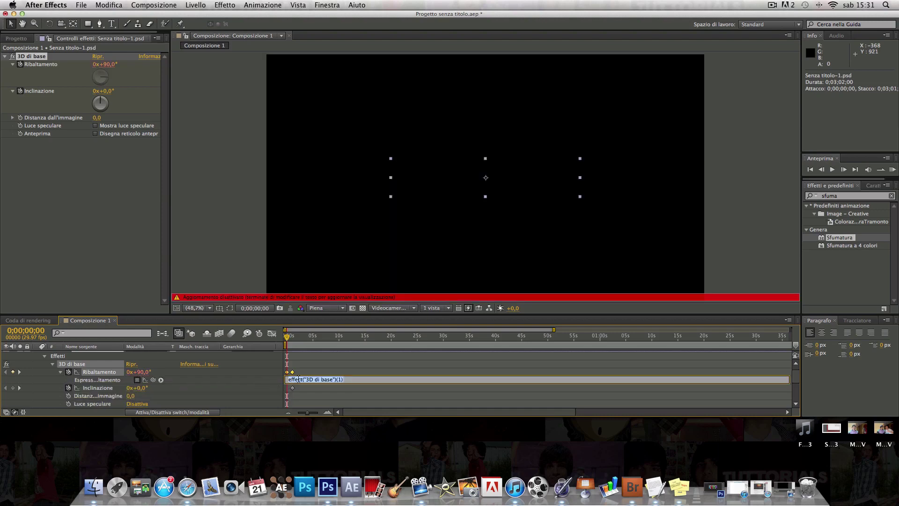
right_click(334, 380)
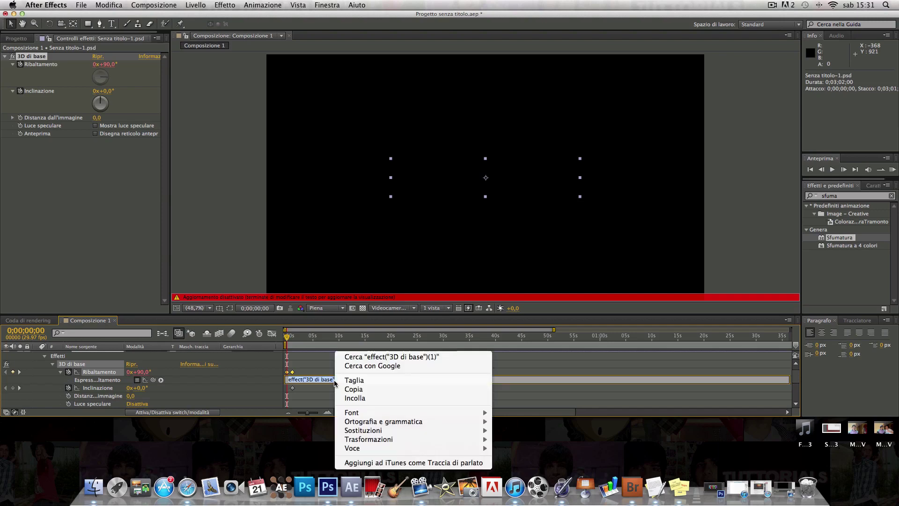
left_click(377, 398)
left_click(265, 390)
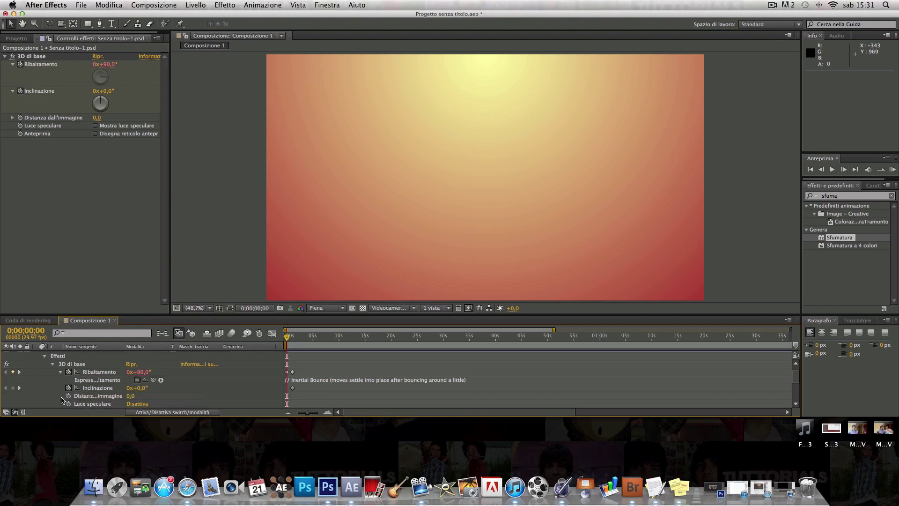
Paste the same Inertial Bounce expression onto Inclinazione and play back the bouncing logo
left_click(68, 388, "alt")
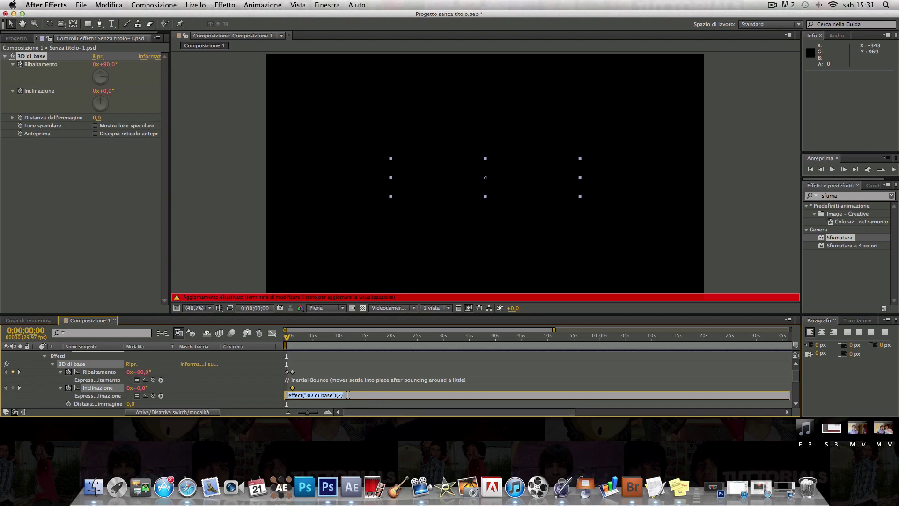
right_click(348, 395)
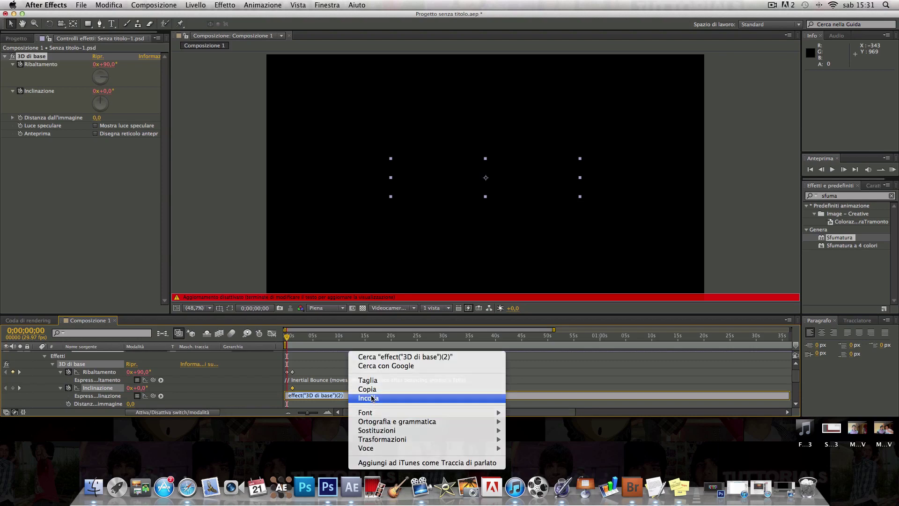
left_click(370, 400)
left_click(576, 372)
key("space")
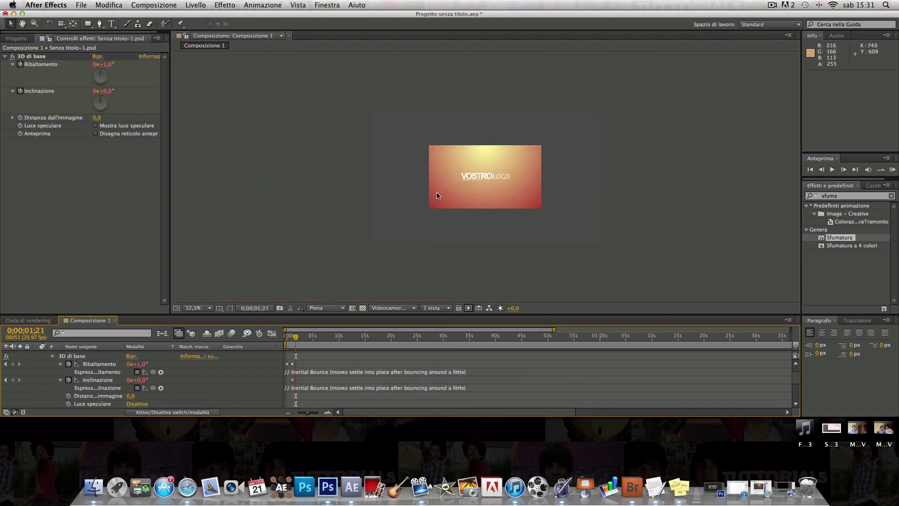
scroll(437, 194, "up", 5)
scroll(434, 190, "down", 5)
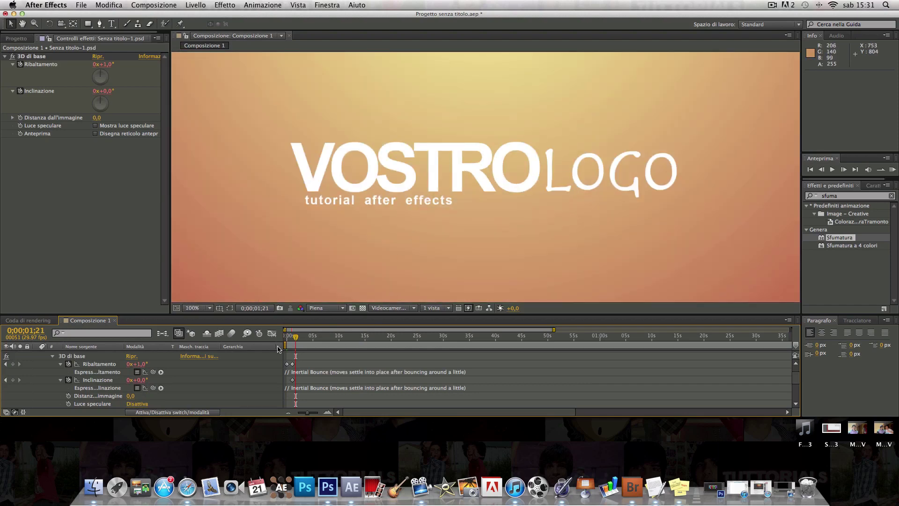
mouse_move(296, 337)
left_mouse_down()
mouse_move(313, 339)
mouse_move(292, 338)
left_mouse_up()
Duplicate the logo layer with Modifica > Duplica and move the playhead to about 0;00;03;17
left_click(209, 308)
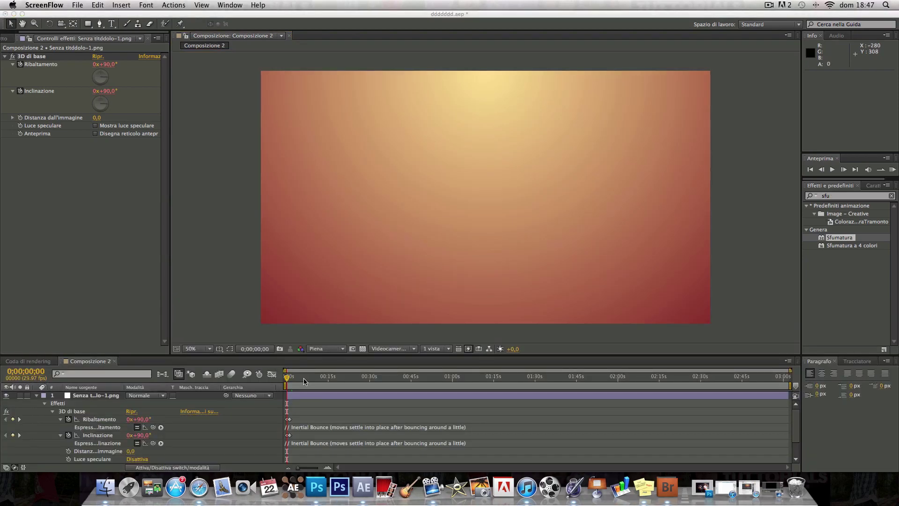
left_click(135, 379)
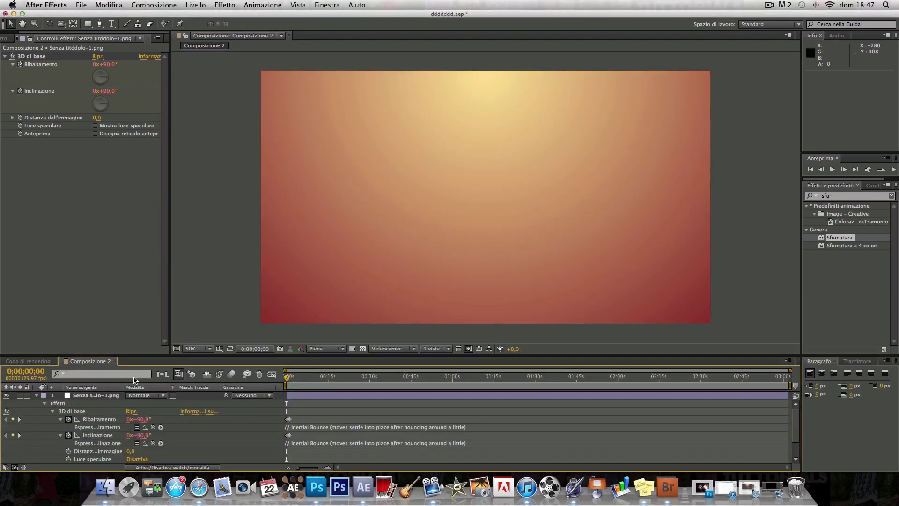
left_click(36, 396)
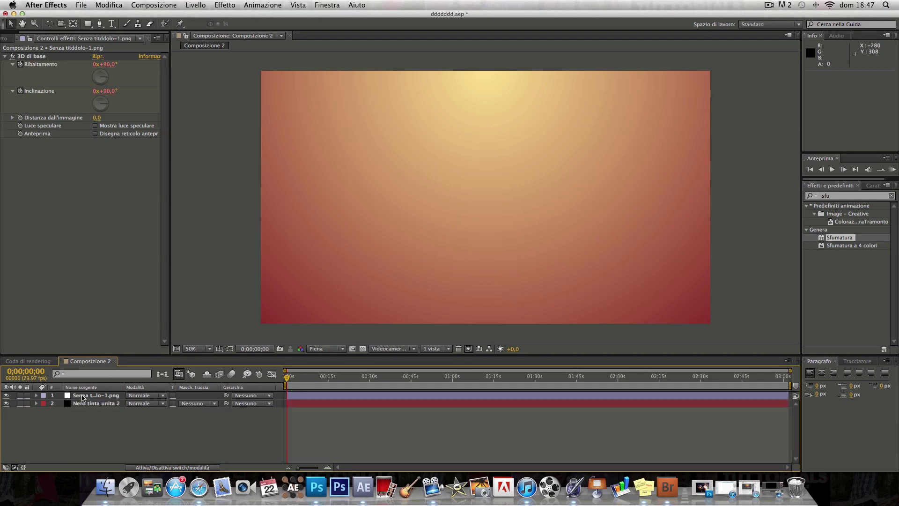
left_click(82, 397)
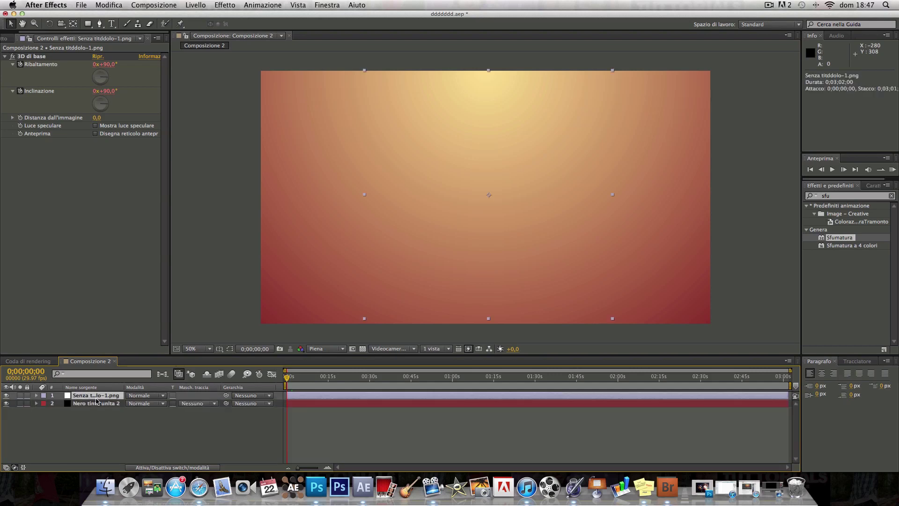
left_click(108, 5)
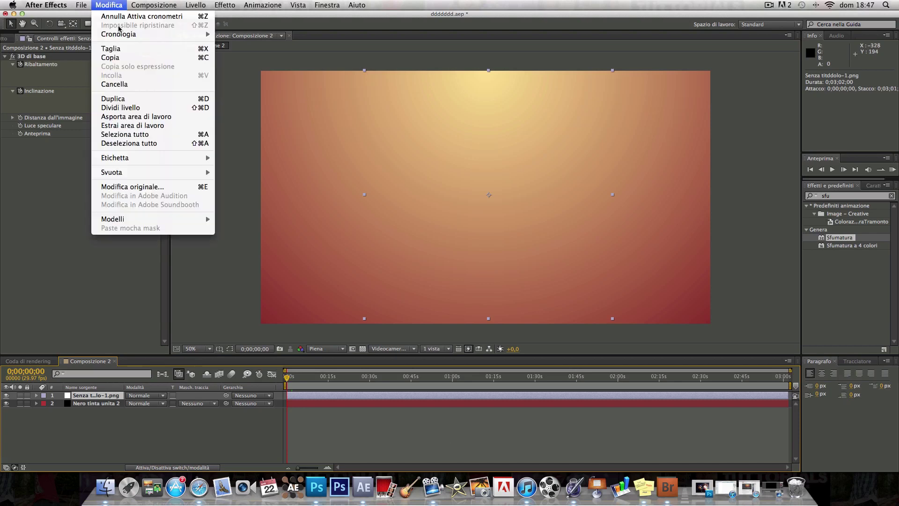
left_click(127, 99)
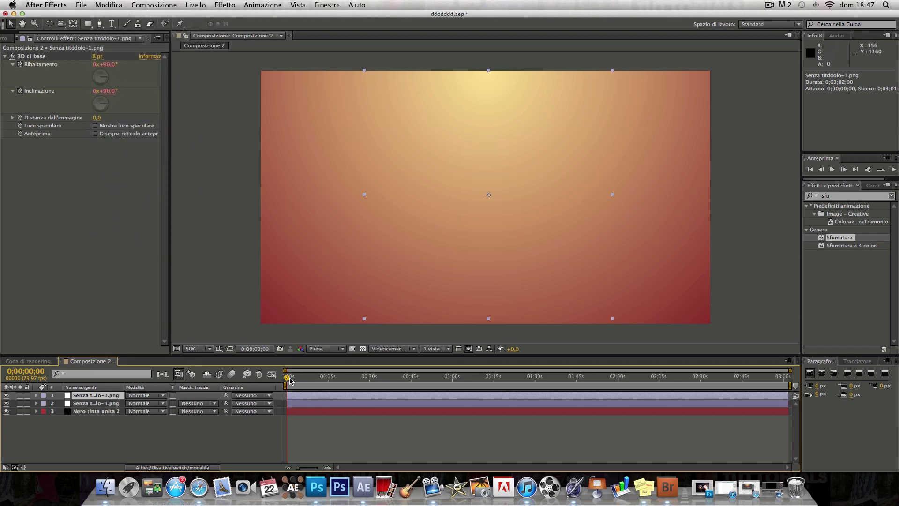
left_click_drag(290, 380, 296, 377)
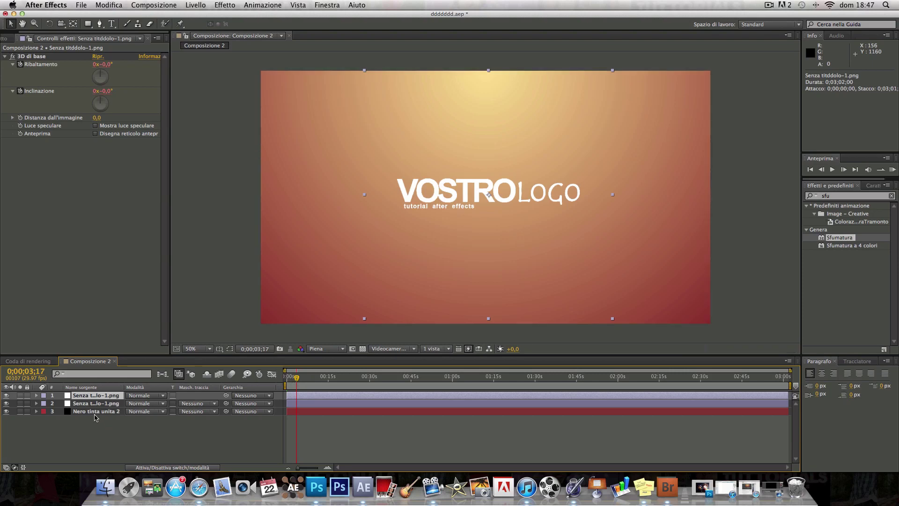
left_click(218, 5)
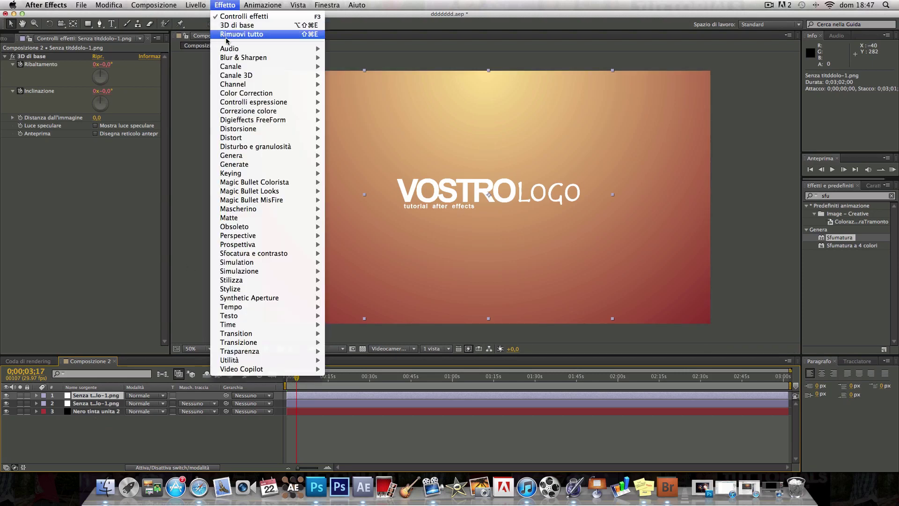
Add CC Radial Blur to the top logo copy as Straight Zoom with Amount 50
mouse_move(246, 59)
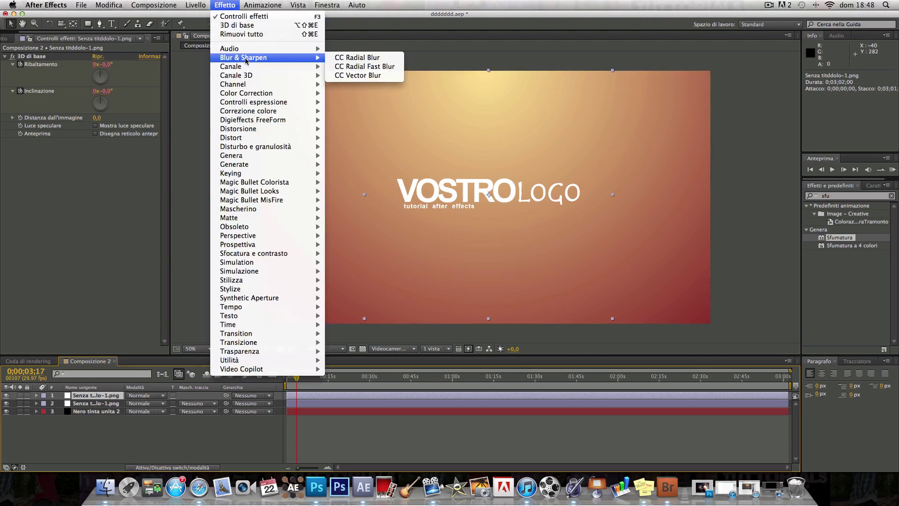
left_click(370, 58)
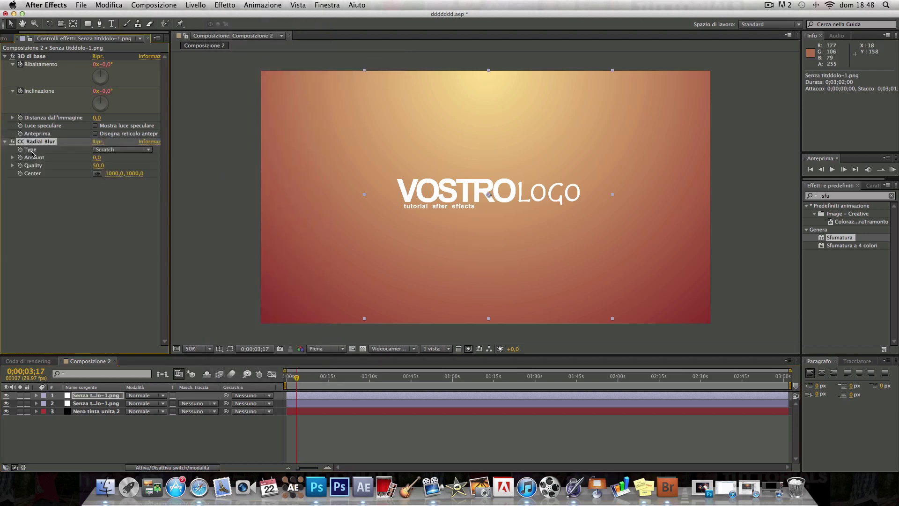
left_click(106, 150)
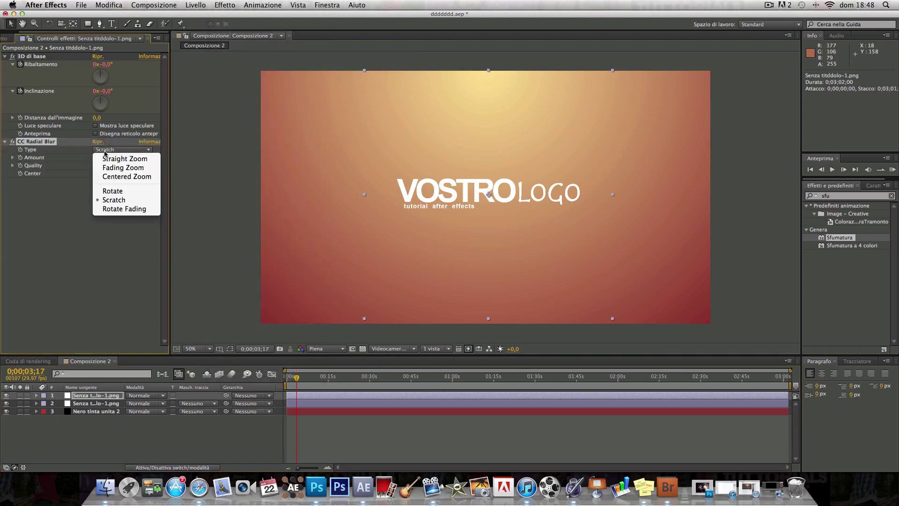
left_click(145, 160)
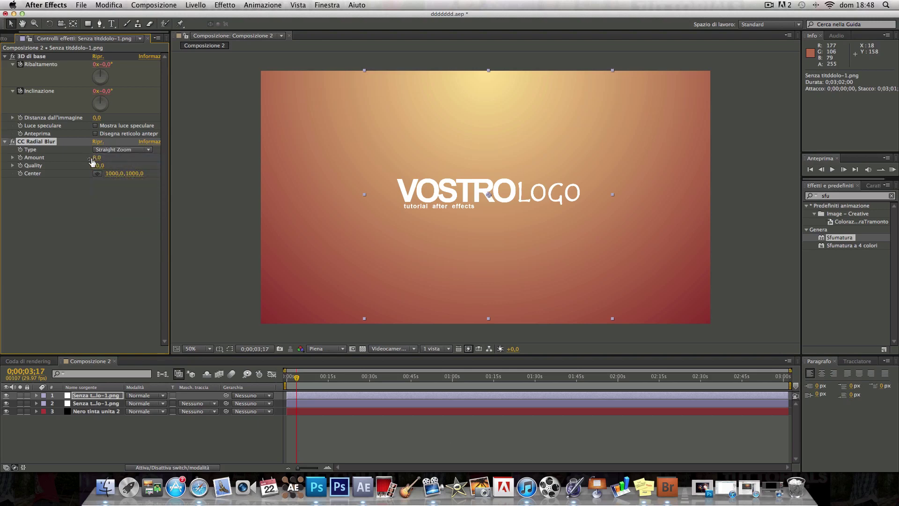
left_click_drag(97, 158, 133, 159)
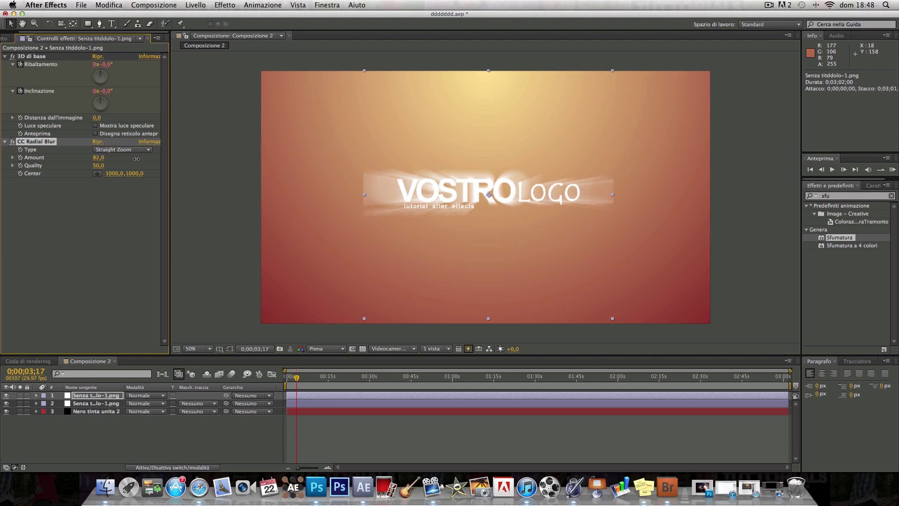
left_click_drag(127, 162, 123, 163)
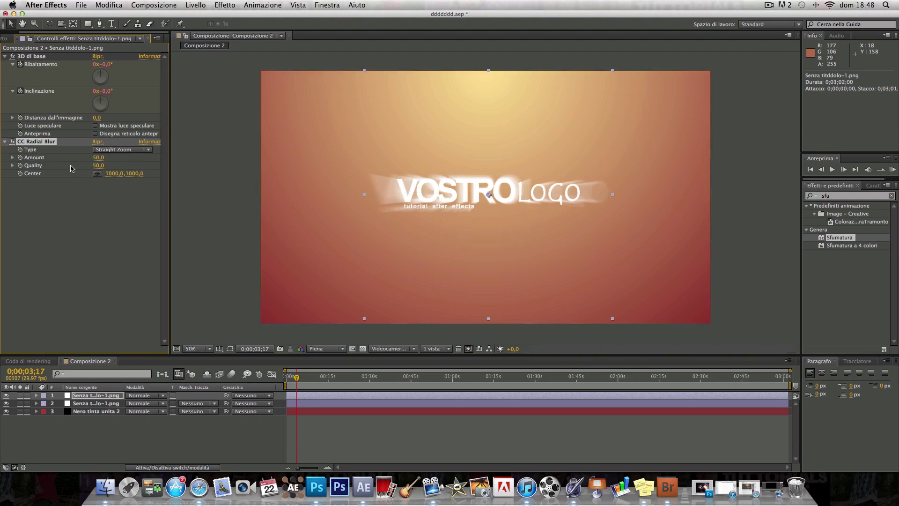
Move the radial blur centre above the logo so the rays stream downward
left_click(97, 174)
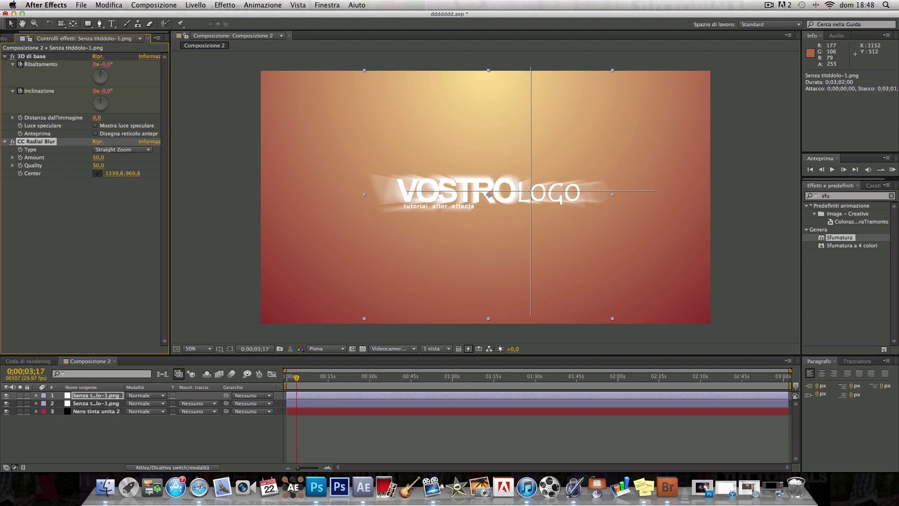
left_click(487, 185)
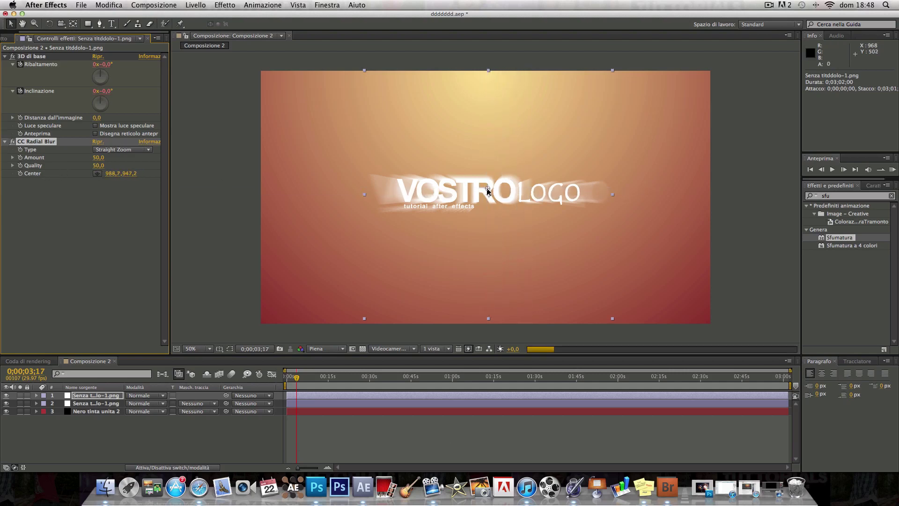
mouse_move(487, 184)
left_mouse_down()
mouse_move(470, 320)
mouse_move(488, 3)
mouse_move(485, 76)
left_mouse_up()
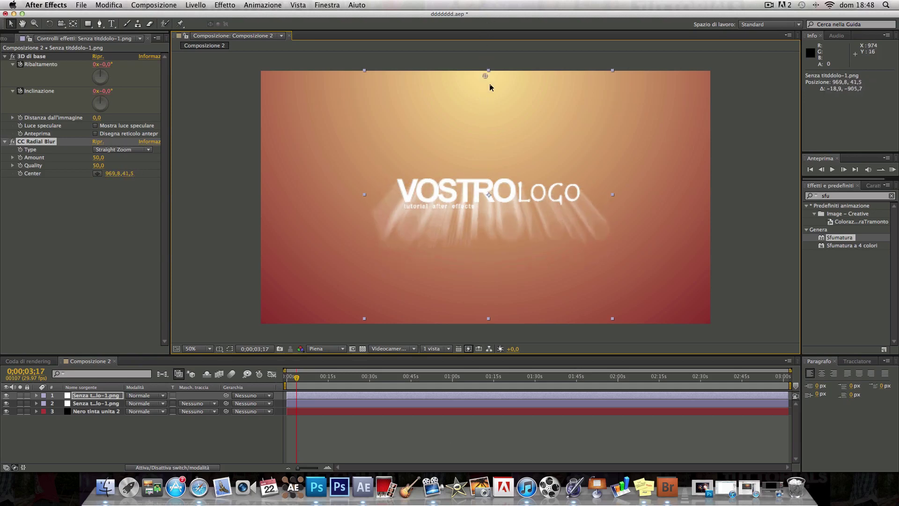
Zoom out and drag the radial blur centre far above the frame for longer rays
scroll(208, 349, "up", 4)
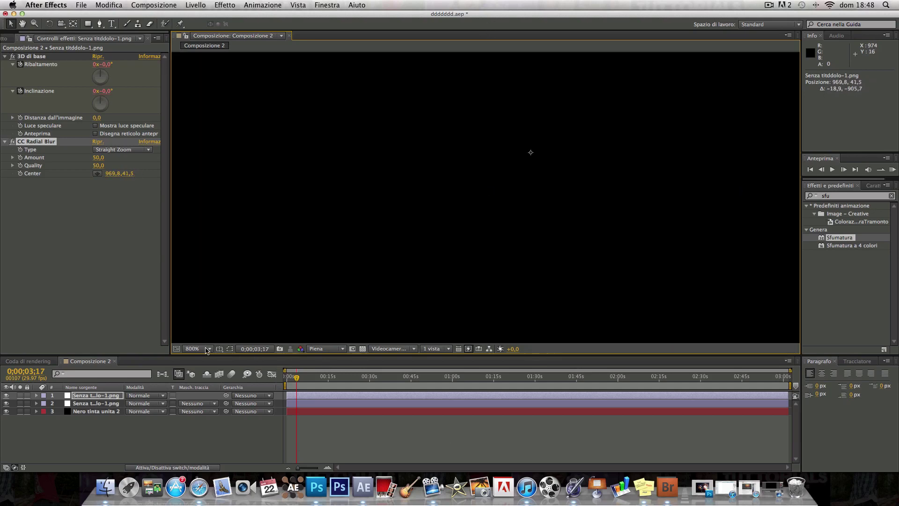
left_click(208, 349)
left_click(201, 392)
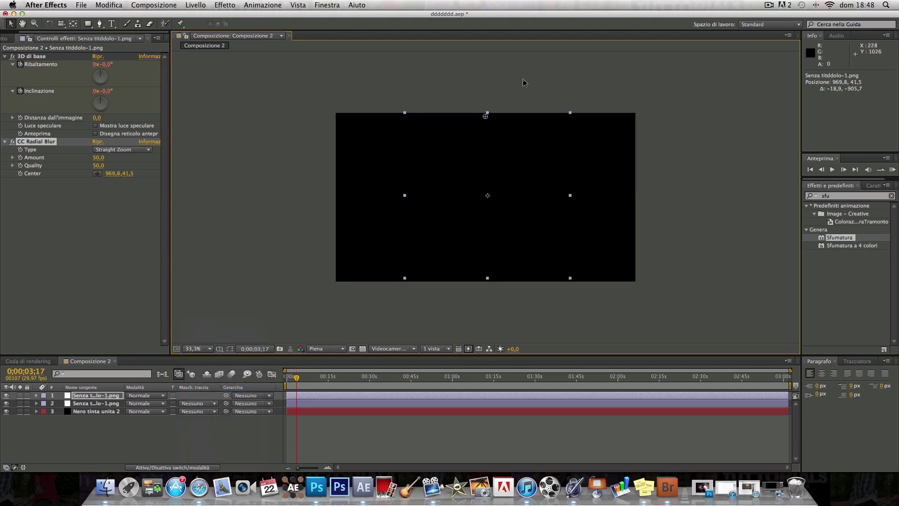
mouse_move(485, 116)
left_mouse_down()
mouse_move(494, 15)
mouse_move(481, 19)
left_mouse_up()
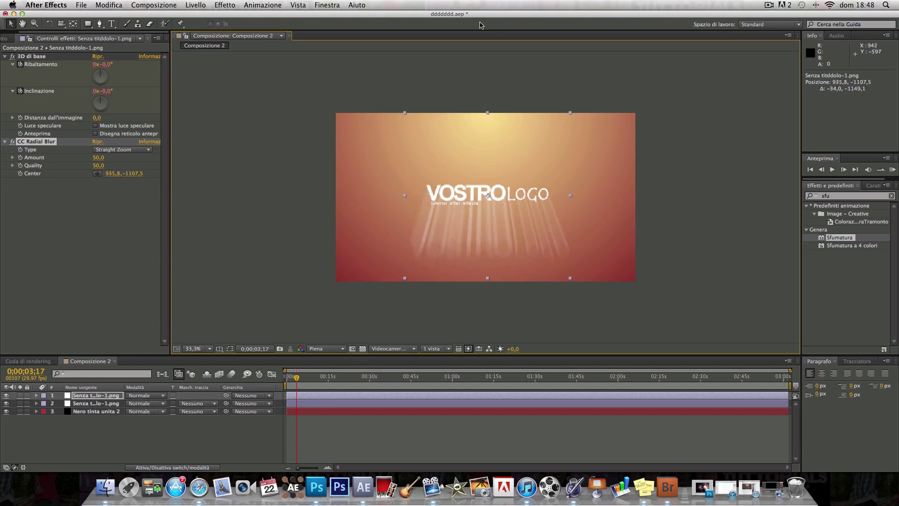
key("shift+slash")
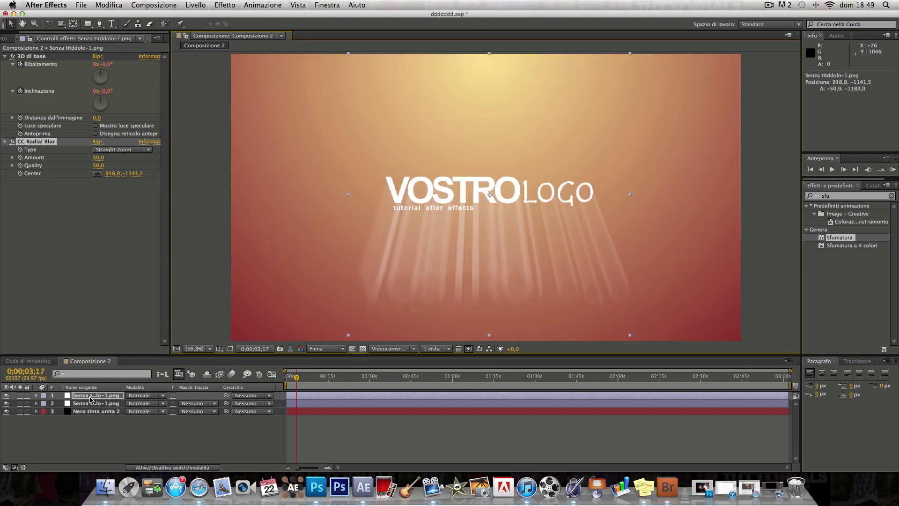
Set the rays logo layer's opacity to 50% and return the time indicator to the start
left_click(92, 399)
left_click_drag(92, 399, 90, 406)
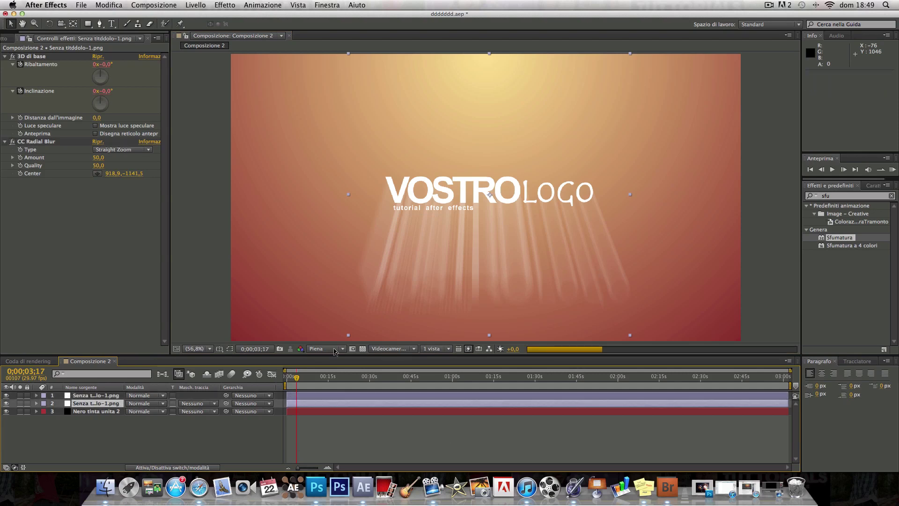
key("t")
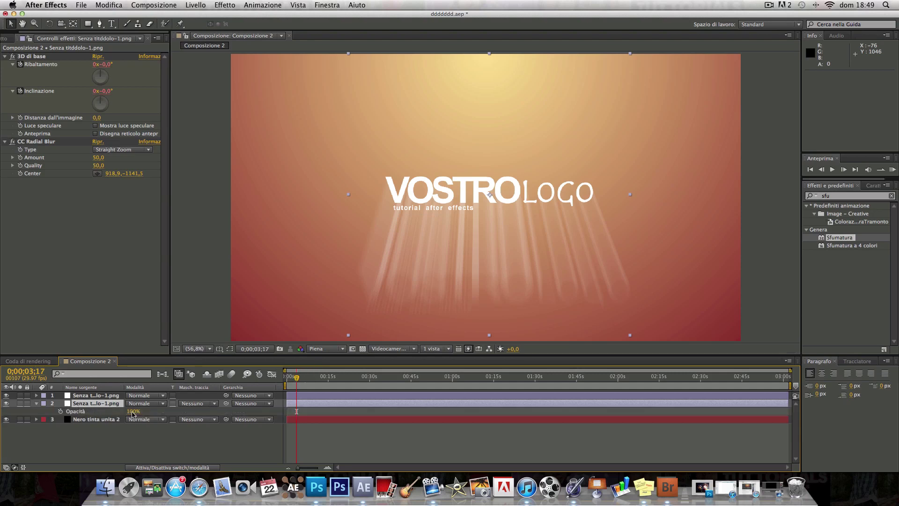
left_click(136, 414)
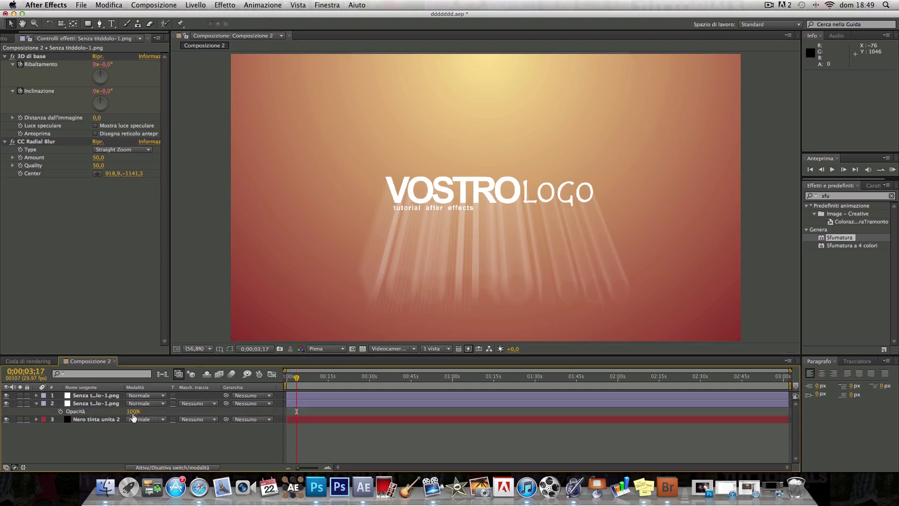
left_click(133, 413)
type("50")
key("Return")
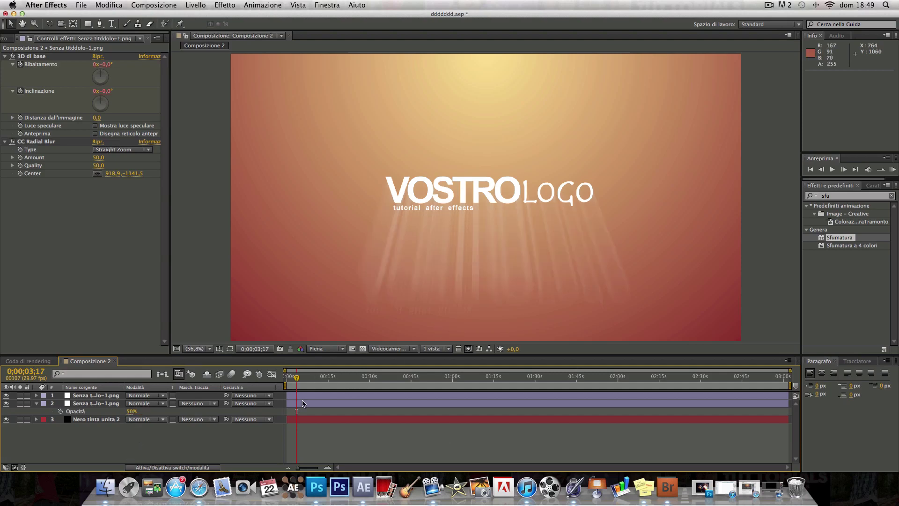
left_click_drag(298, 382, 285, 385)
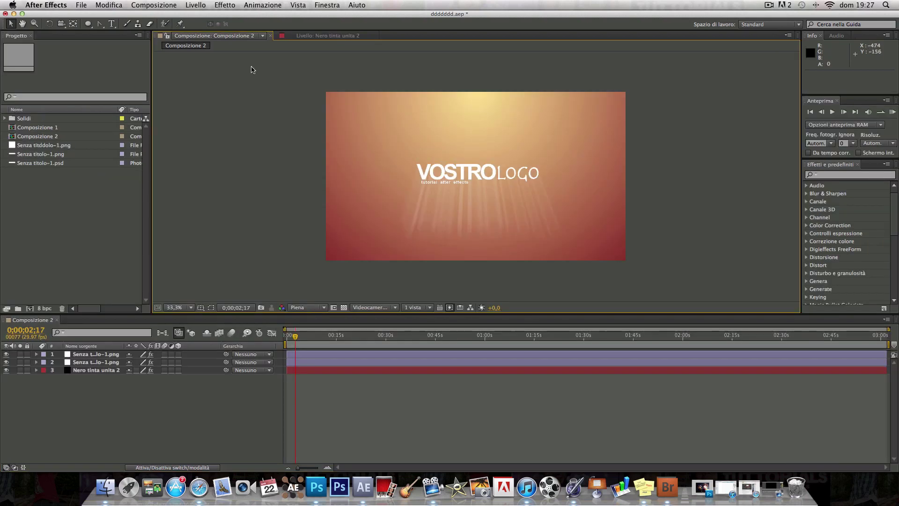
Create a new white solid layer
left_click(197, 5)
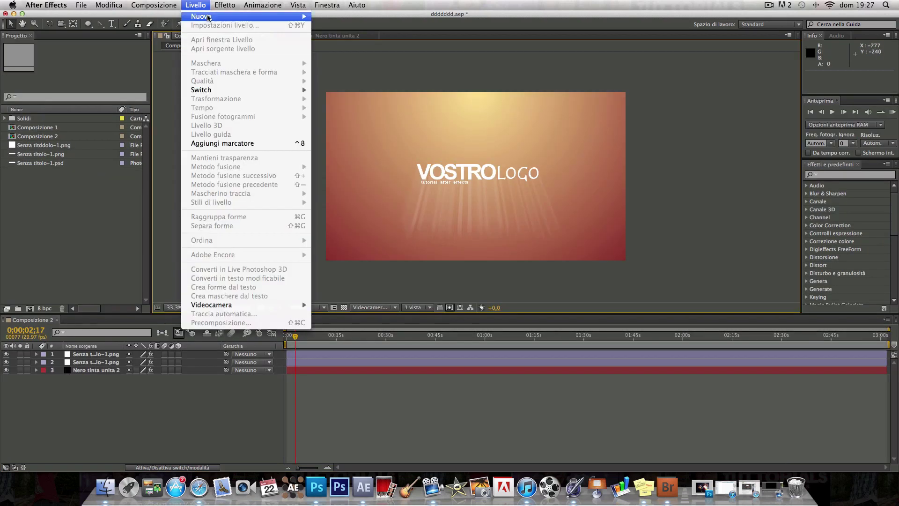
mouse_move(234, 17)
left_click(370, 32)
key("Return")
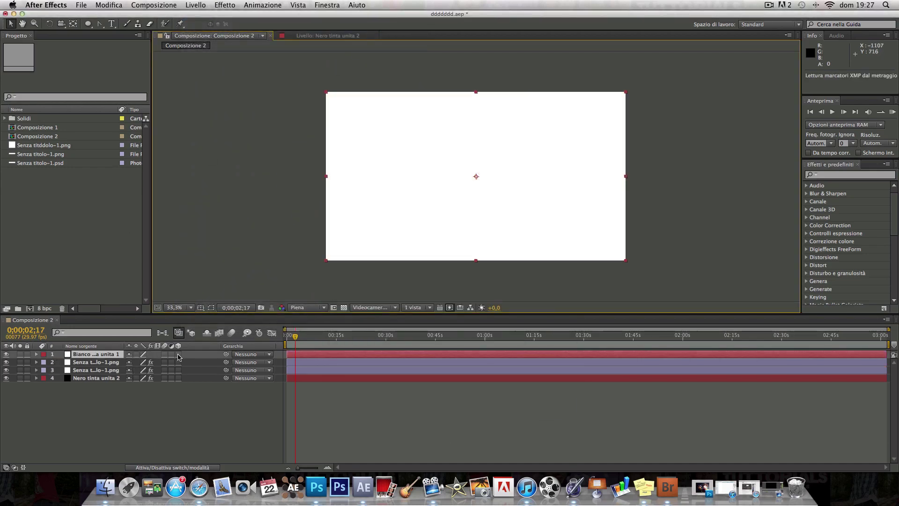
Make the white solid 3D, rotate it 90° on X, and lower it beneath the logo
left_click(178, 354)
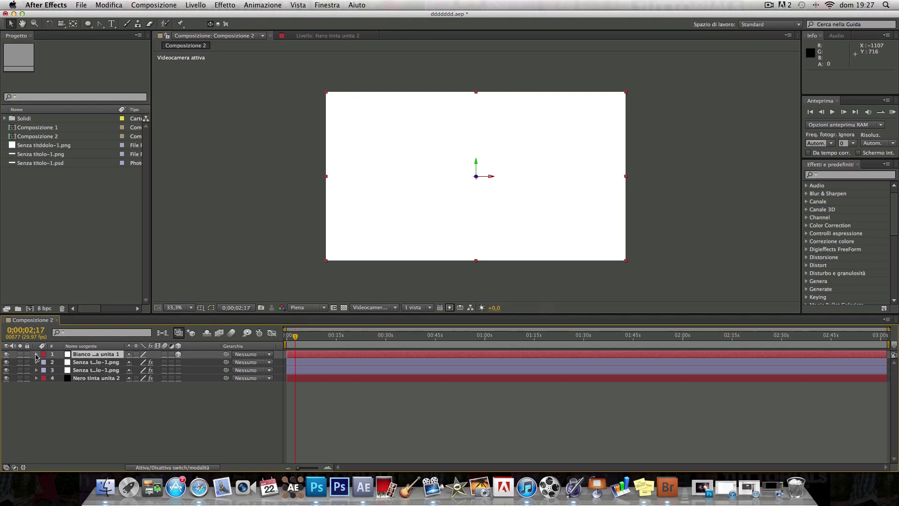
left_click(36, 354)
left_click(43, 363)
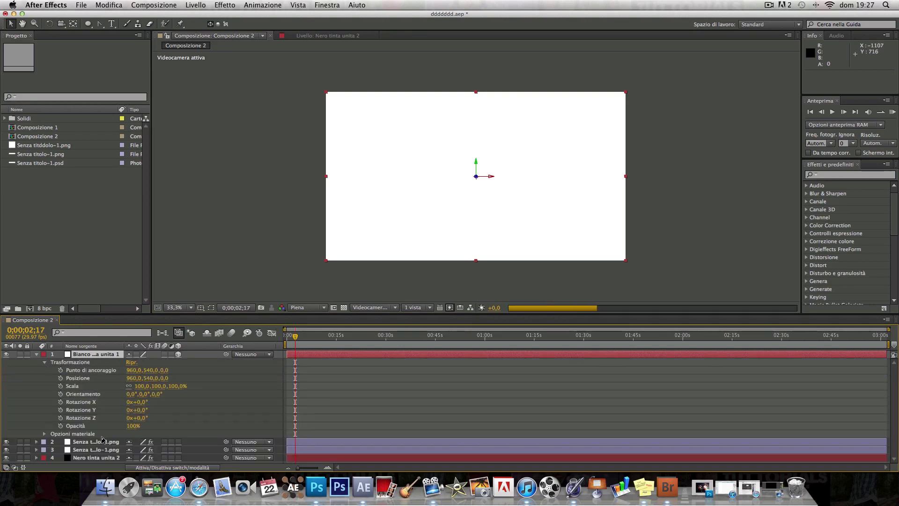
left_click(141, 402)
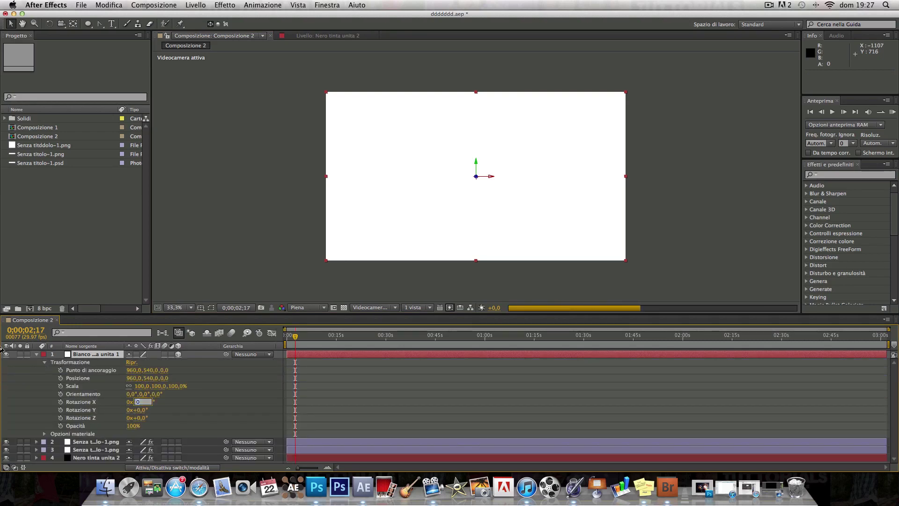
type("90")
key("Return")
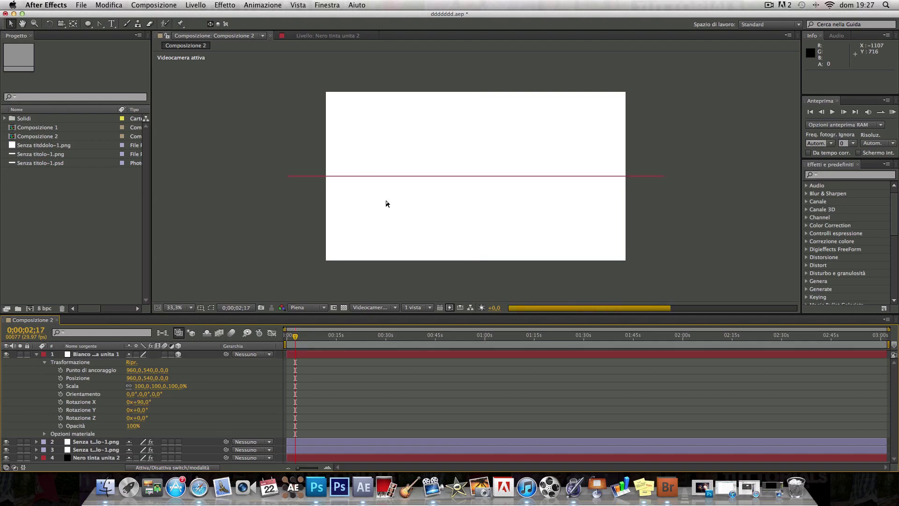
left_click_drag(394, 178, 394, 245)
Give the white solid an ellipse mask, Maschera 1, squeezed into a thin oval, then view Composizione 2
double_click(395, 242)
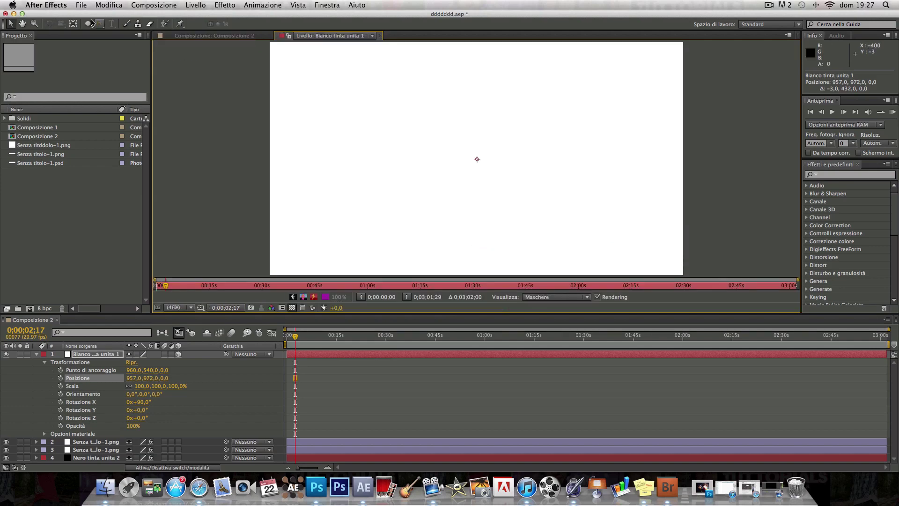
mouse_move(88, 24)
left_mouse_down()
mouse_move(135, 40)
mouse_move(101, 23)
left_mouse_up()
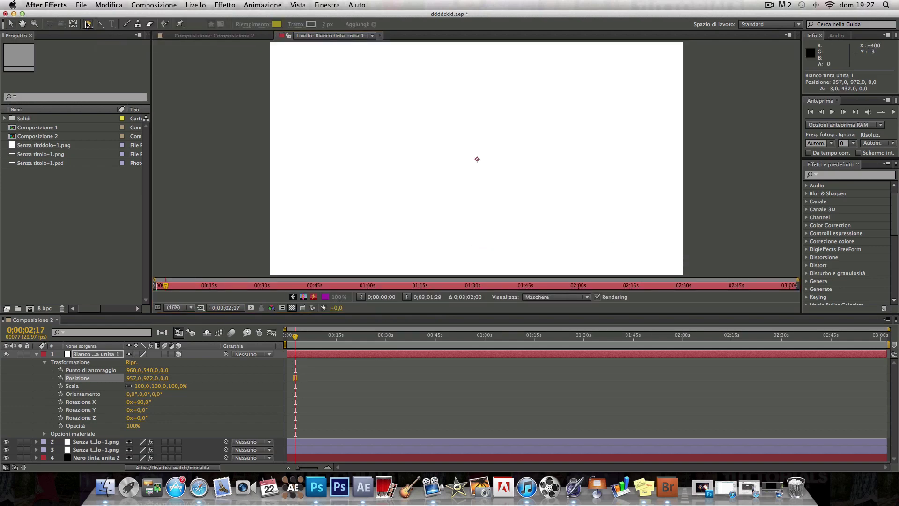
double_click(88, 24)
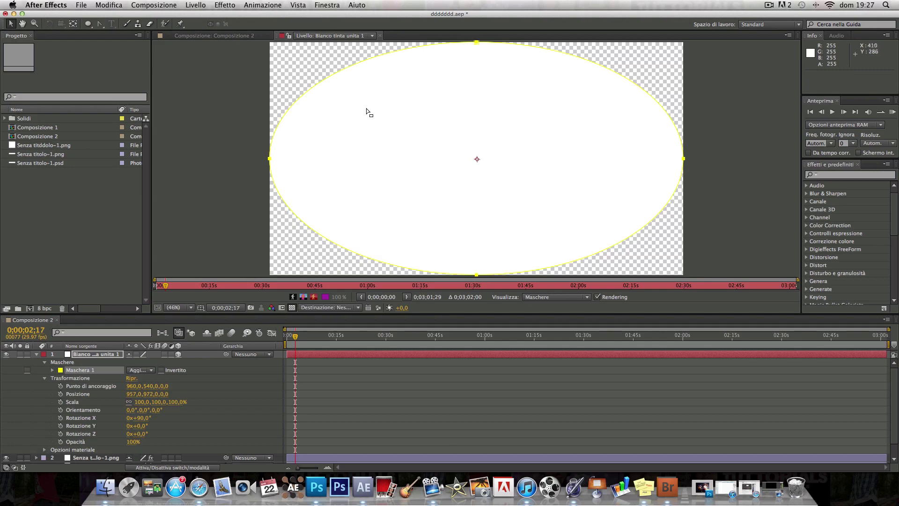
left_click_drag(364, 97, 313, 64)
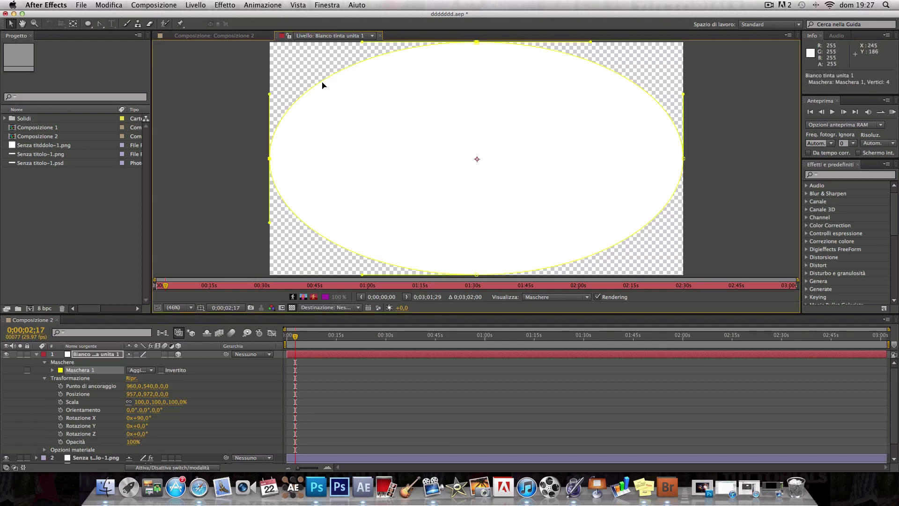
left_click(303, 65)
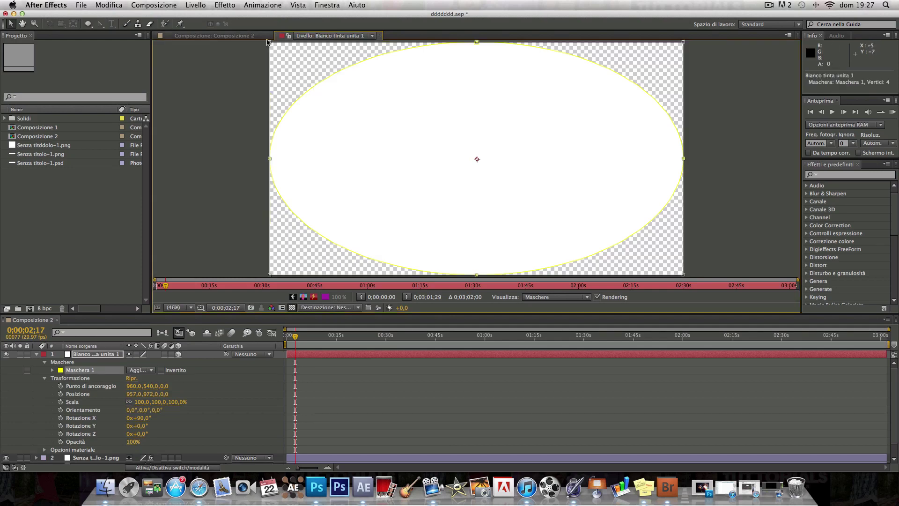
mouse_move(270, 43)
left_mouse_down()
mouse_move(341, 96)
mouse_move(289, 246)
mouse_move(305, 237)
left_mouse_up()
mouse_move(348, 261)
left_mouse_down()
mouse_move(321, 173)
mouse_move(334, 166)
left_mouse_up()
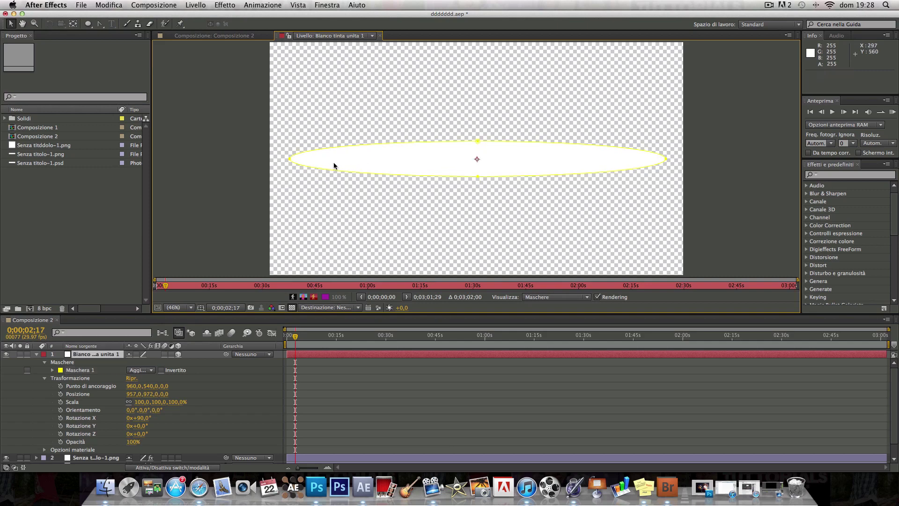
left_click(218, 36)
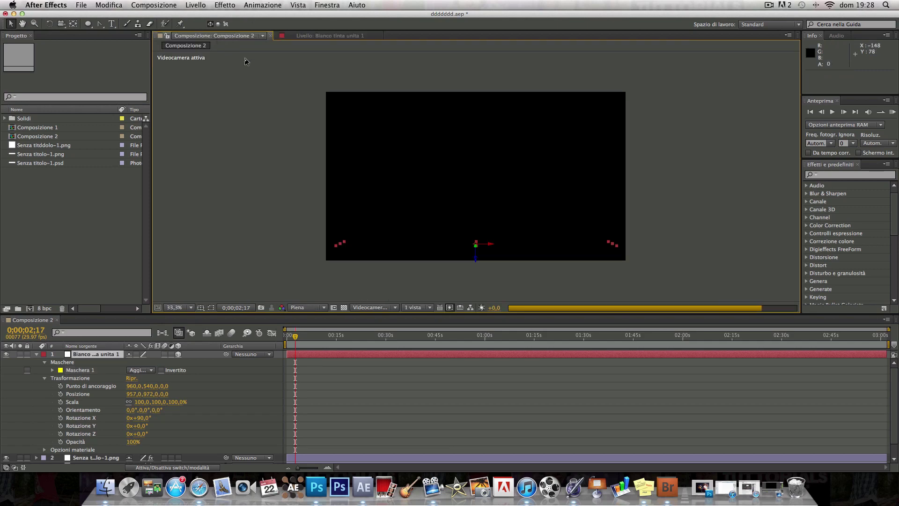
Lower the white ellipse toward the frame bottom and feather Maschera 1 to 160 pixels
left_click_drag(383, 278, 382, 287)
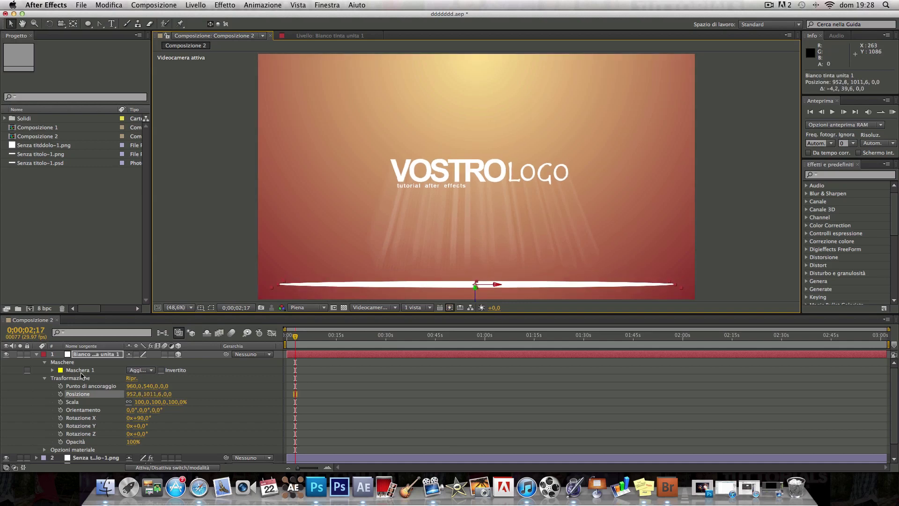
left_click(52, 371)
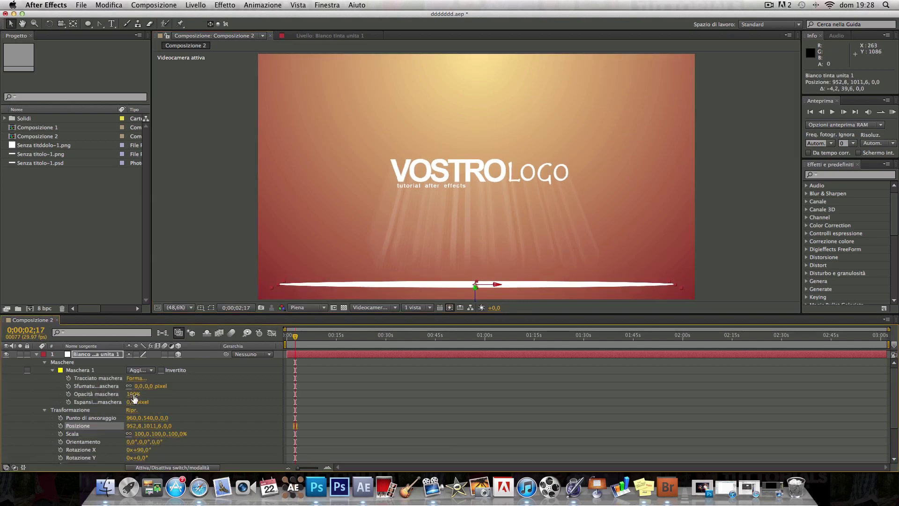
left_click_drag(145, 388, 215, 387)
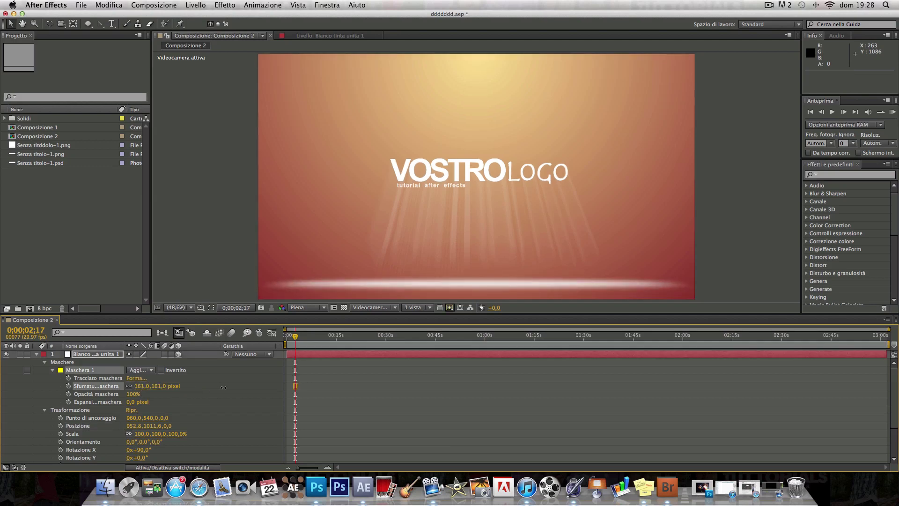
left_click(90, 356)
Set the Bianco tinta unita 1 streak's opacity to 50%
key("t")
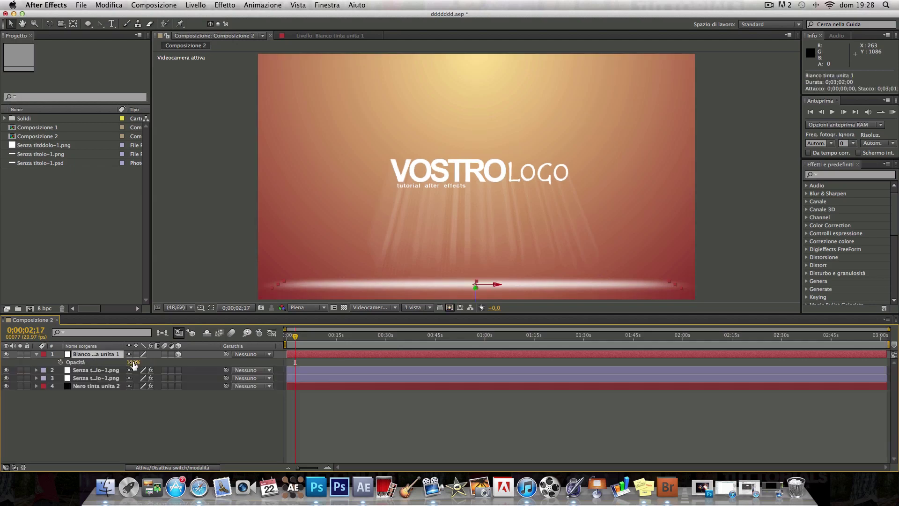
left_click_drag(134, 363, 121, 363)
left_click(130, 362)
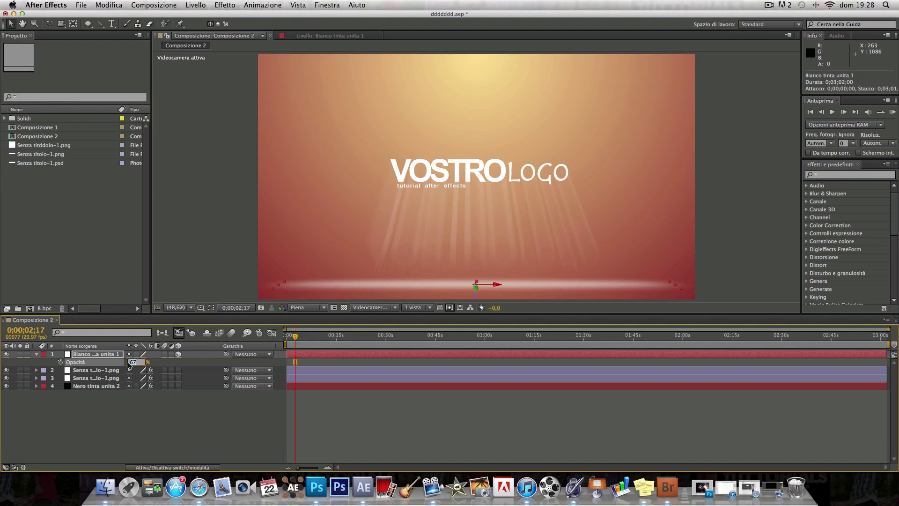
type("50")
left_click(133, 431)
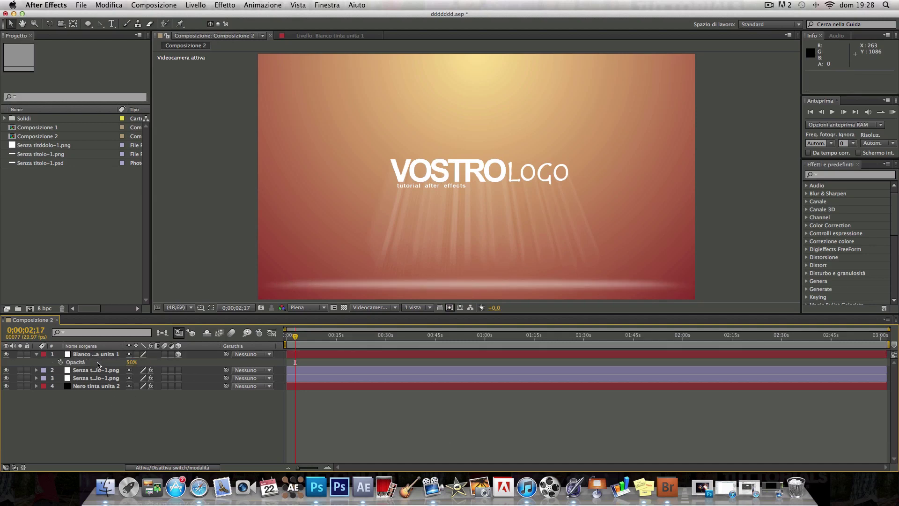
left_click(98, 356)
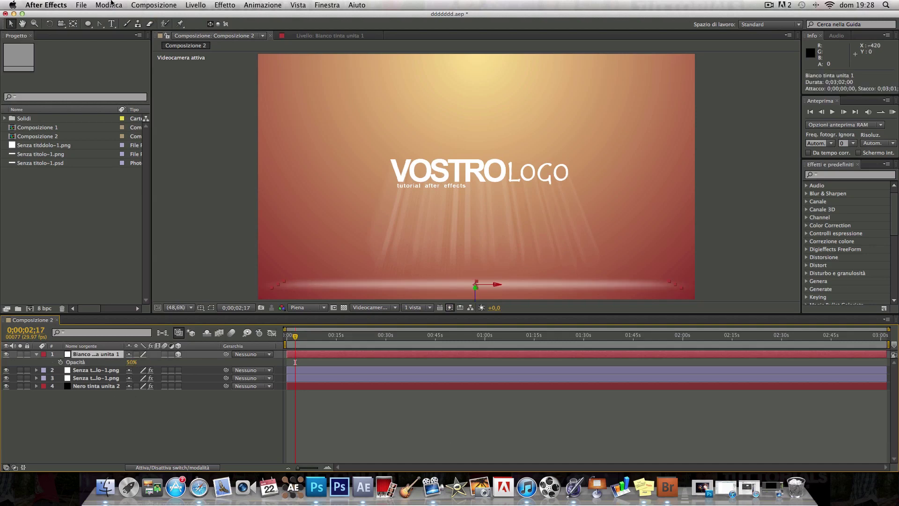
Duplicate the streak, narrow the copy to 62% width, and raise its opacity to 100%
left_click(110, 3)
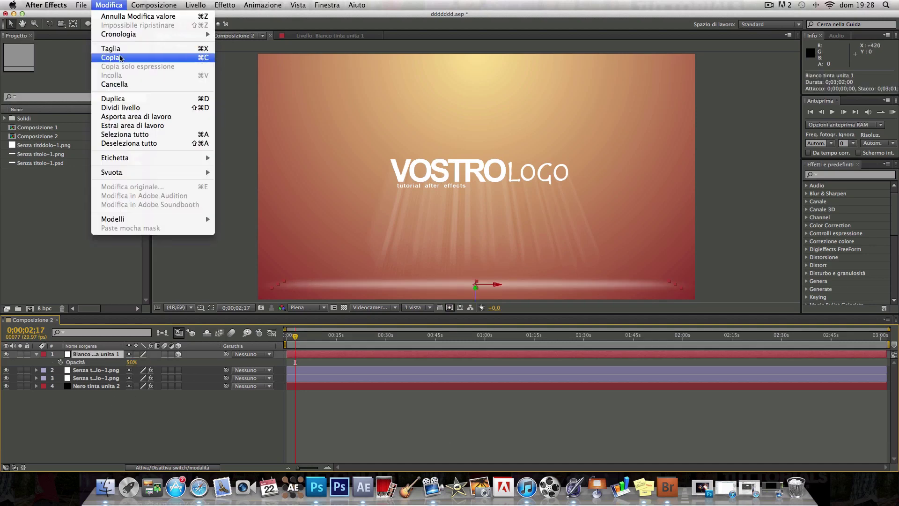
left_click(119, 99)
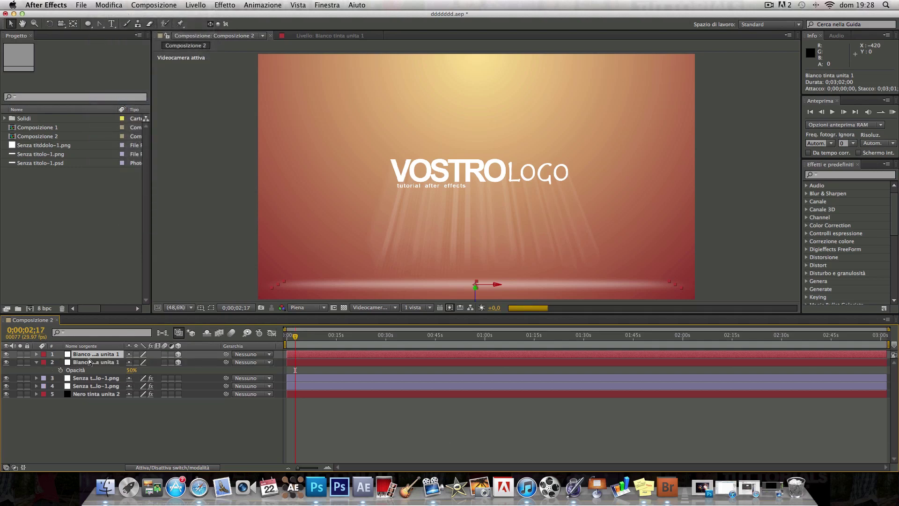
left_click_drag(283, 286, 352, 287)
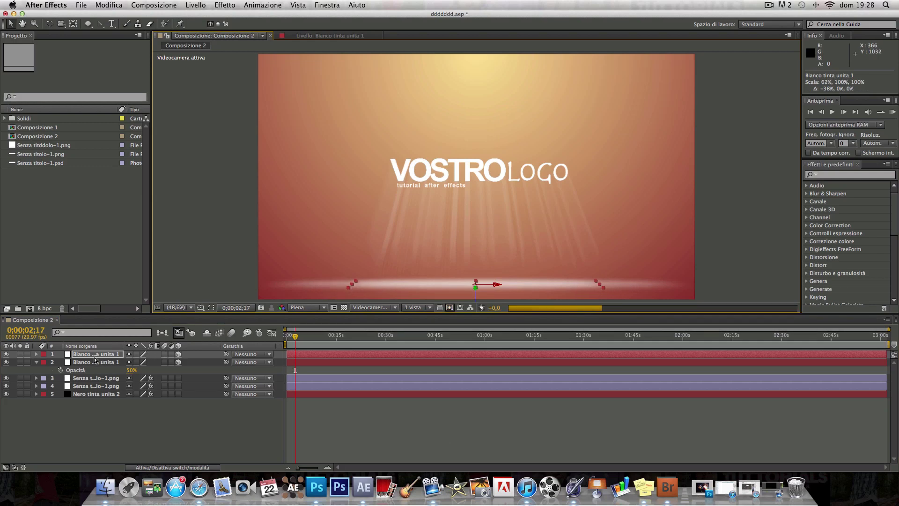
key("t")
left_click_drag(132, 362, 150, 363)
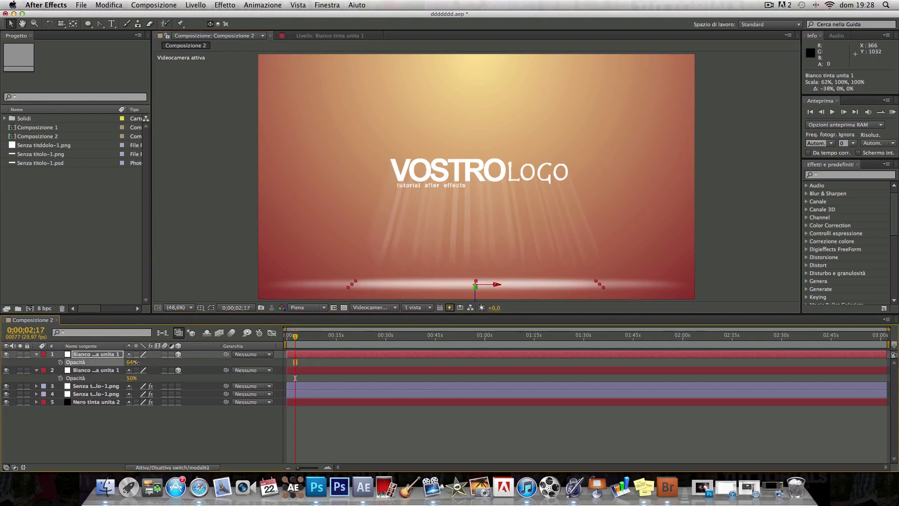
left_click(190, 240)
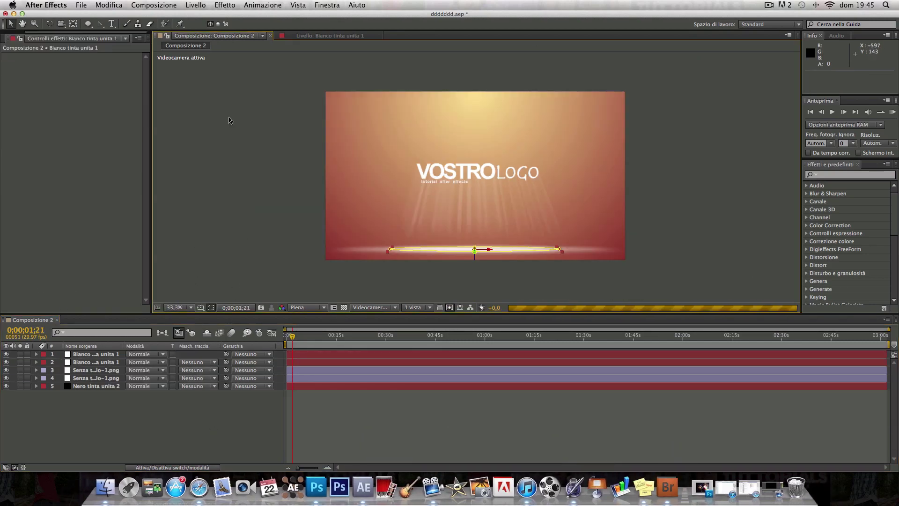
Create a new full-frame black solid, Nero tinta unita 4
left_click(200, 4)
mouse_move(202, 18)
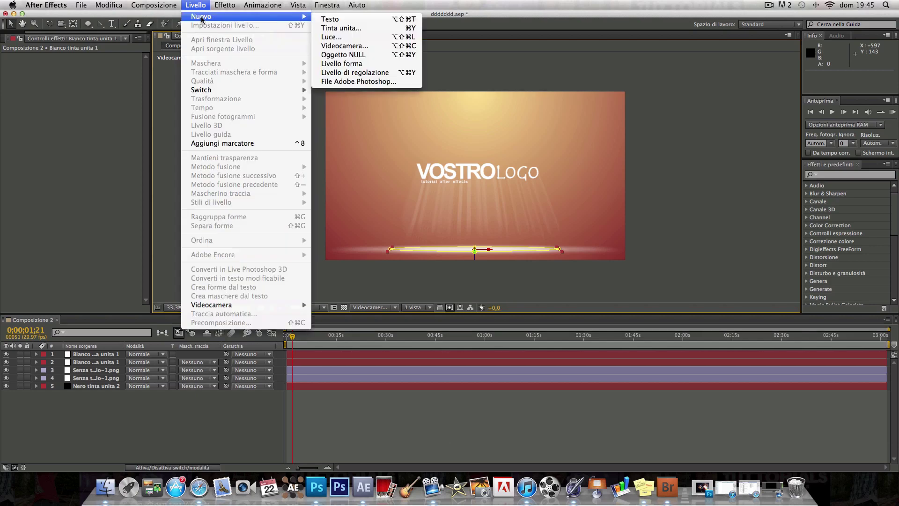
left_click(341, 28)
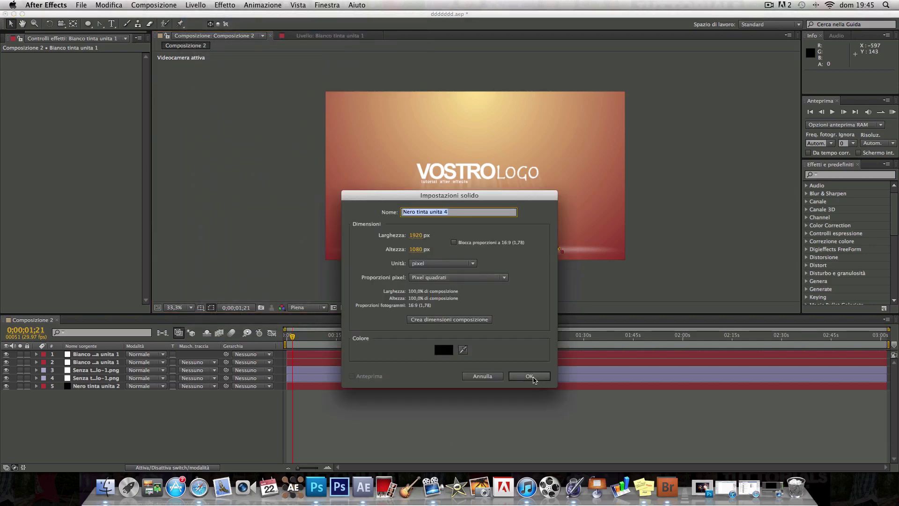
left_click(530, 376)
Apply the Disturbo frattale effect to the black solid
left_click(225, 5)
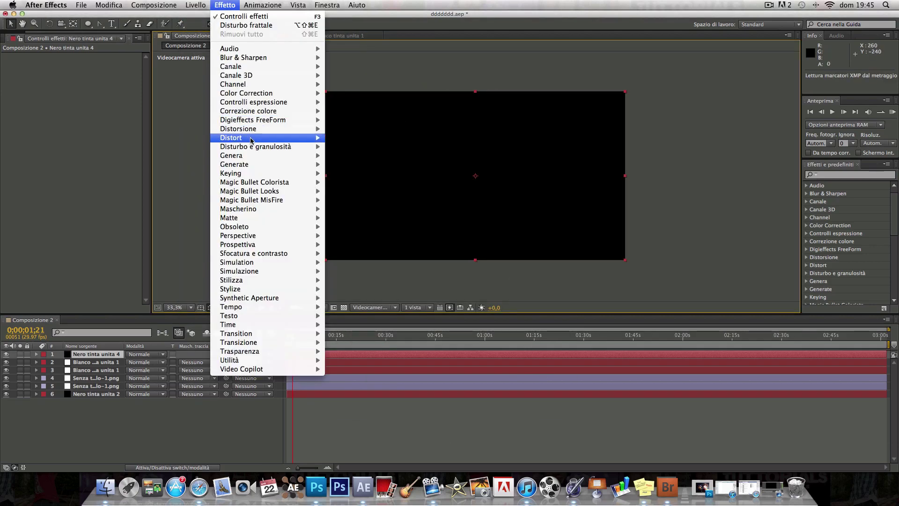
mouse_move(250, 147)
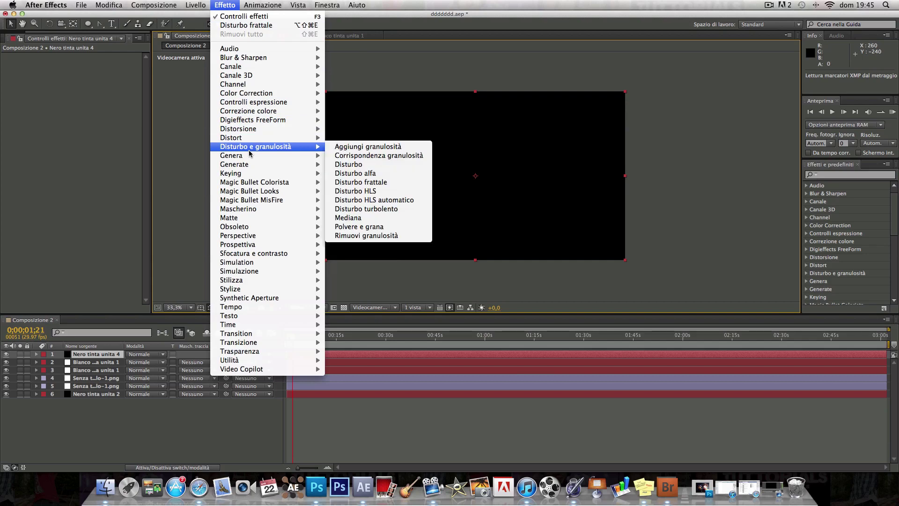
left_click(361, 182)
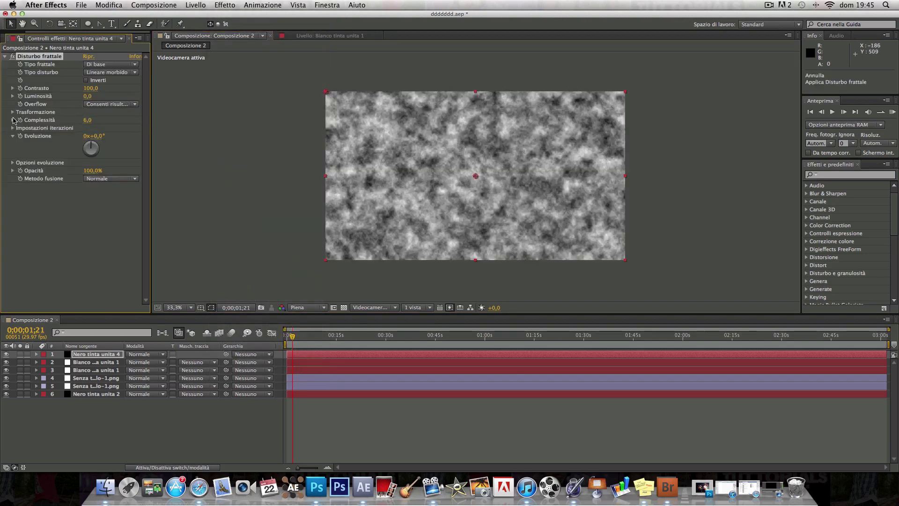
Turn off uniform scaling and set the noise Larghezza scala to 20 and Altezza scala to 2000
left_click(12, 113)
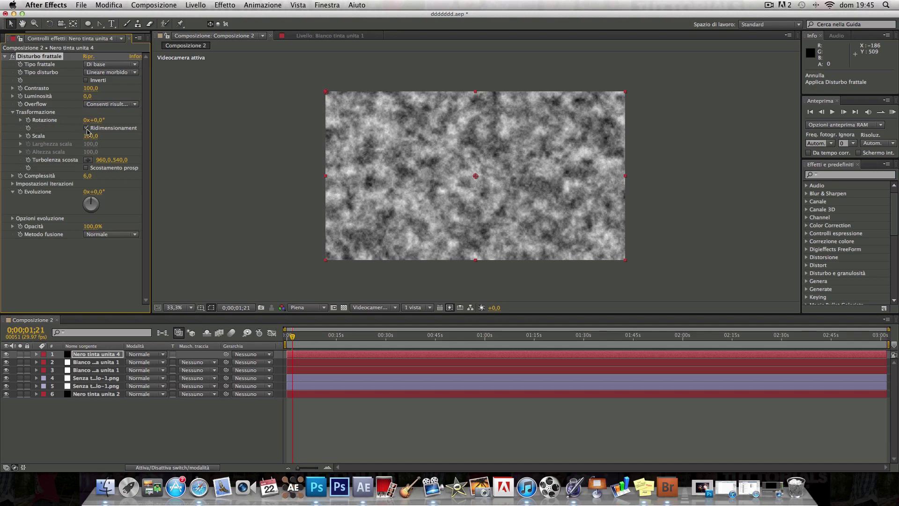
left_click(87, 128)
type("20")
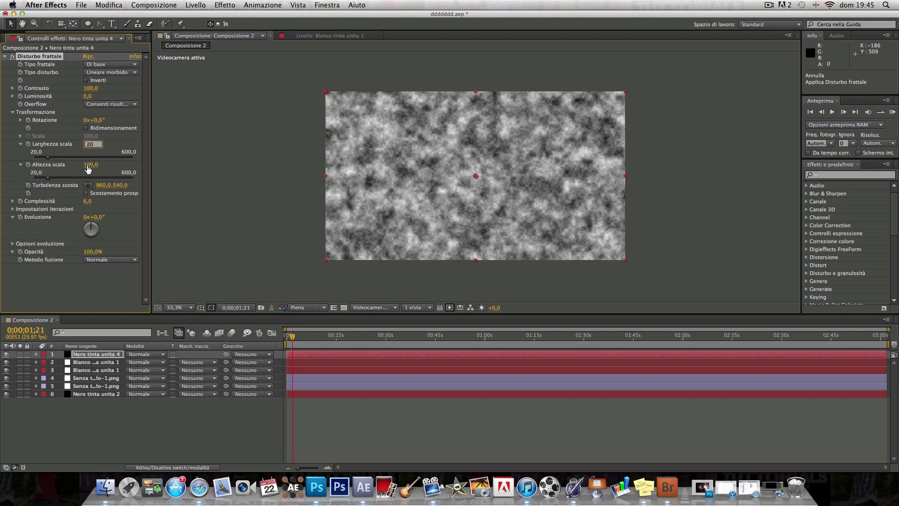
left_click(88, 166)
type("2000")
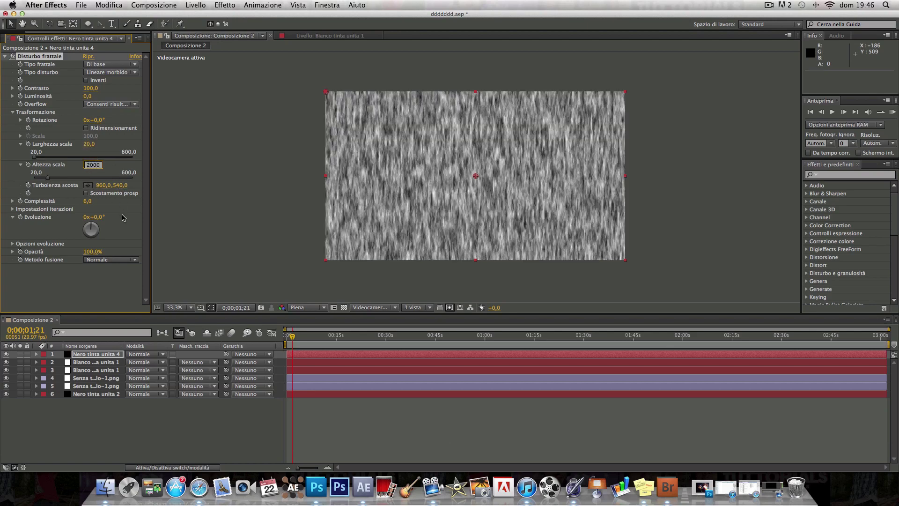
left_click(122, 216)
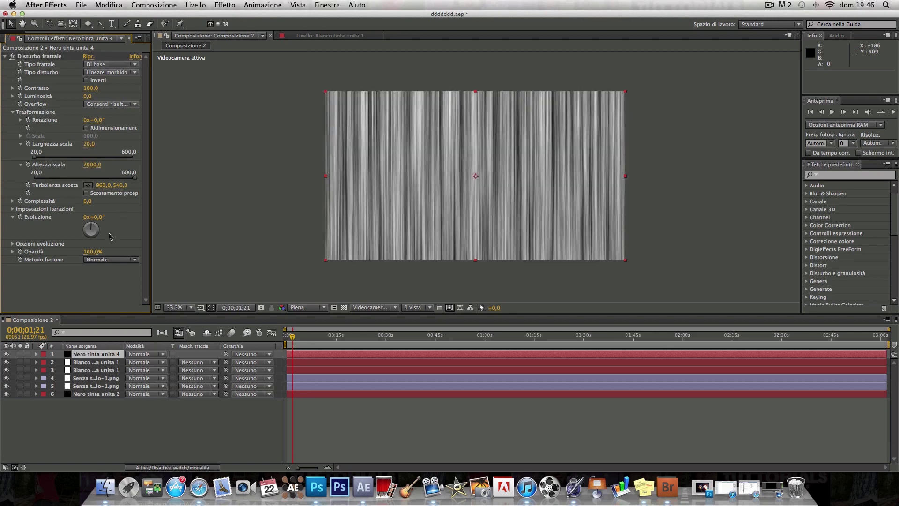
Raise the noise Contrasto to 729 and lower Luminosità to -82
left_click_drag(91, 92, 416, 88)
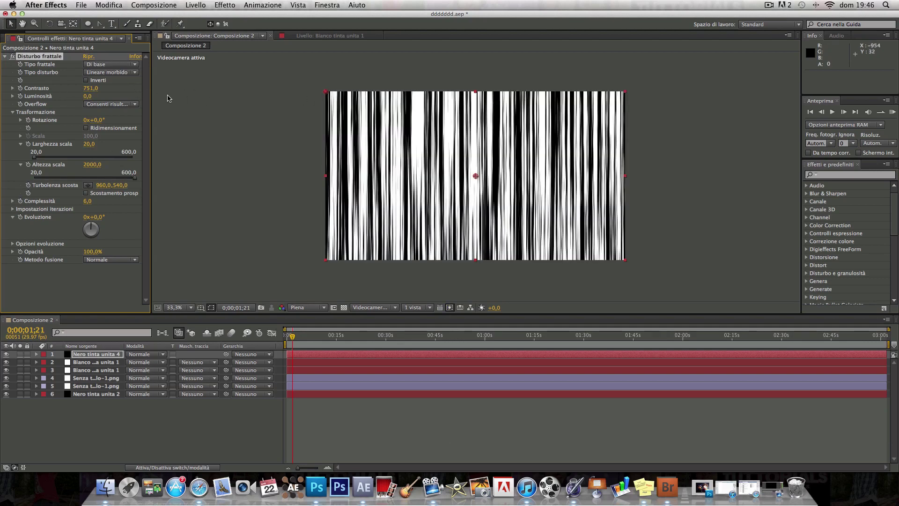
mouse_move(93, 88)
left_mouse_down()
mouse_move(71, 102)
mouse_move(78, 100)
left_mouse_up()
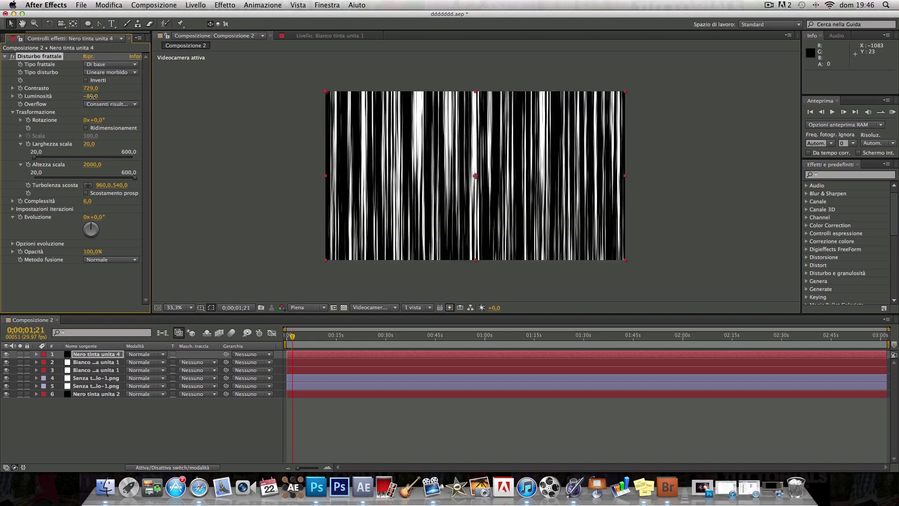
left_click_drag(90, 96, 88, 96)
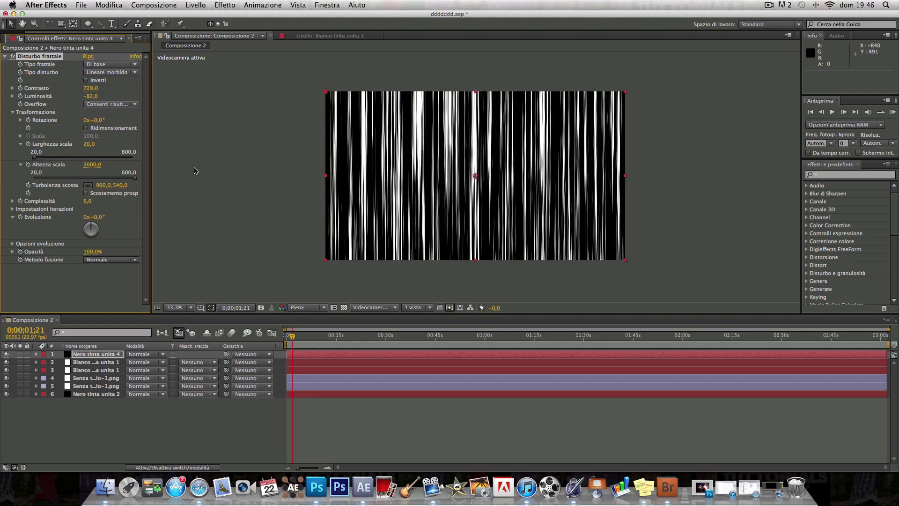
left_click(196, 171)
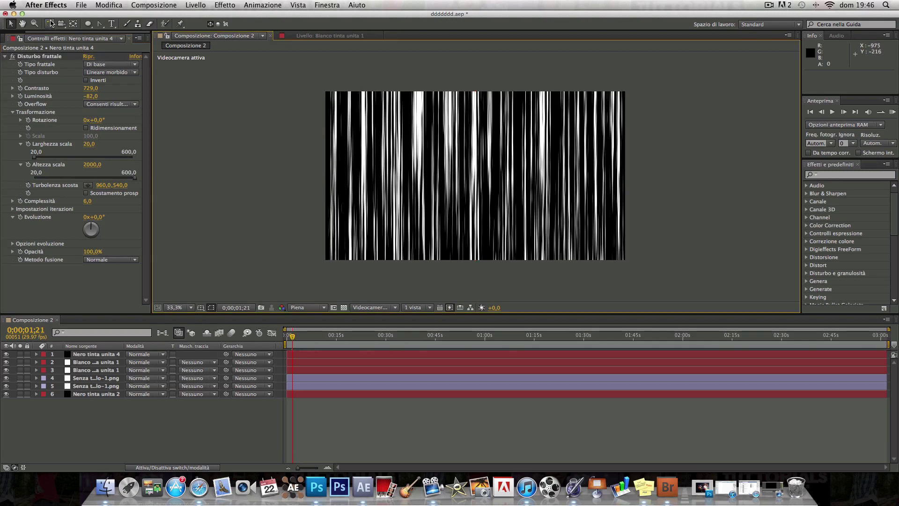
left_click(50, 23)
Rotate the streak layer to about -38° and scale it to 100%, 238% to cover the frame
mouse_move(493, 182)
left_mouse_down()
mouse_move(443, 153)
mouse_move(427, 111)
left_mouse_up()
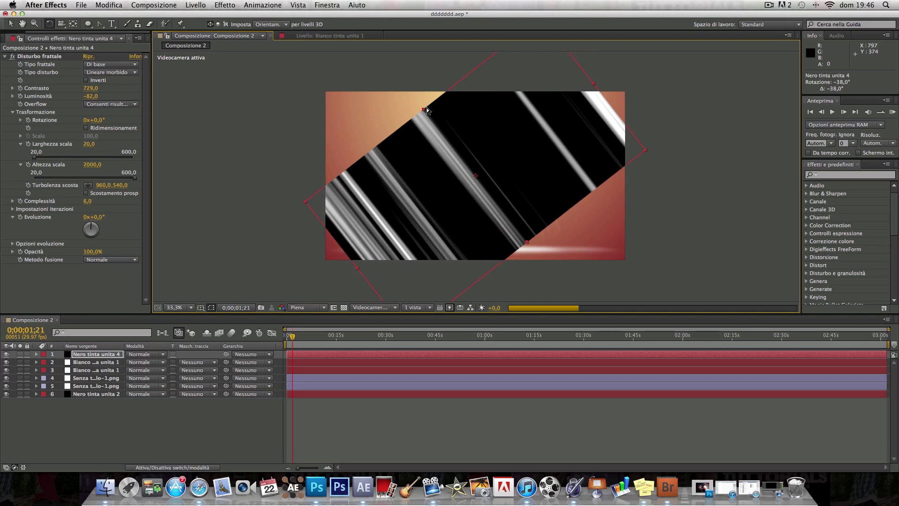
left_click(9, 24)
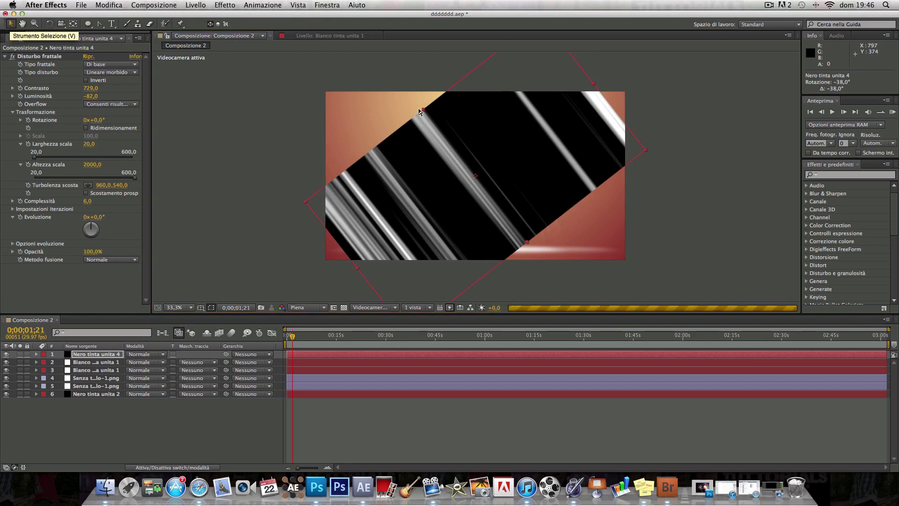
mouse_move(419, 110)
left_mouse_down()
mouse_move(362, 54)
mouse_move(298, 51)
left_mouse_up()
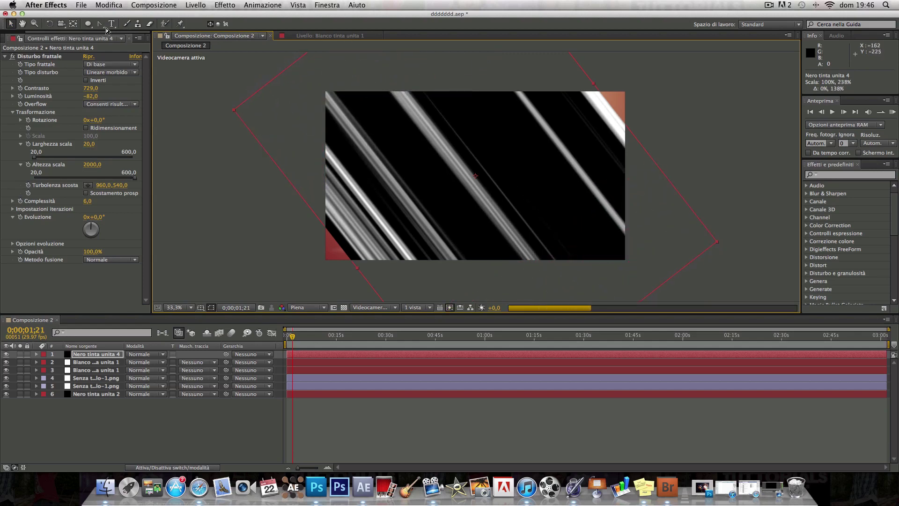
left_click(87, 23)
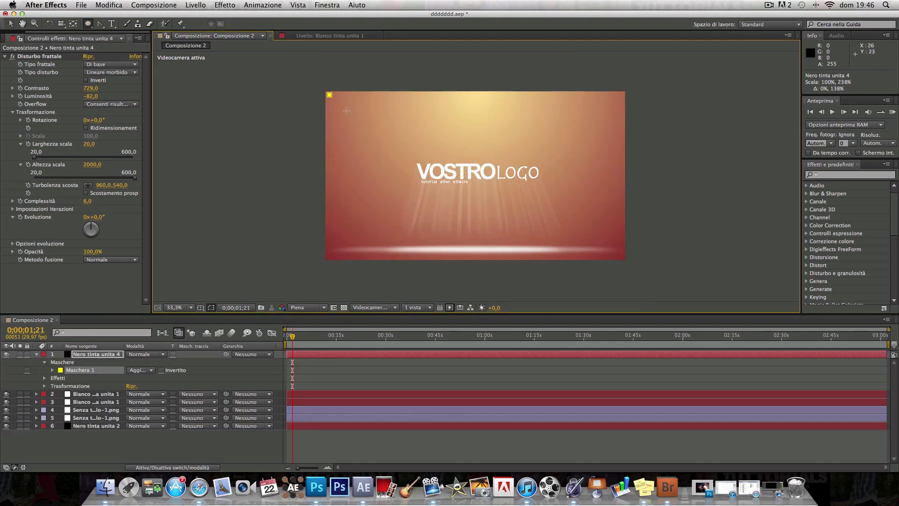
Clip Nero tinta unita 4 with a large circular mask and centre it over the logo
left_click_drag(330, 95, 516, 182)
mouse_move(583, 183)
left_mouse_down()
mouse_move(543, 124)
mouse_move(527, 123)
left_mouse_up()
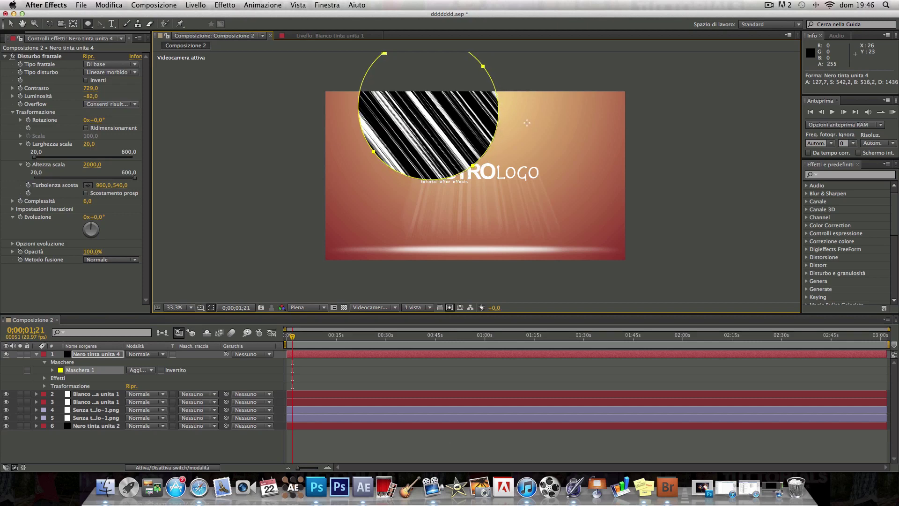
key("v")
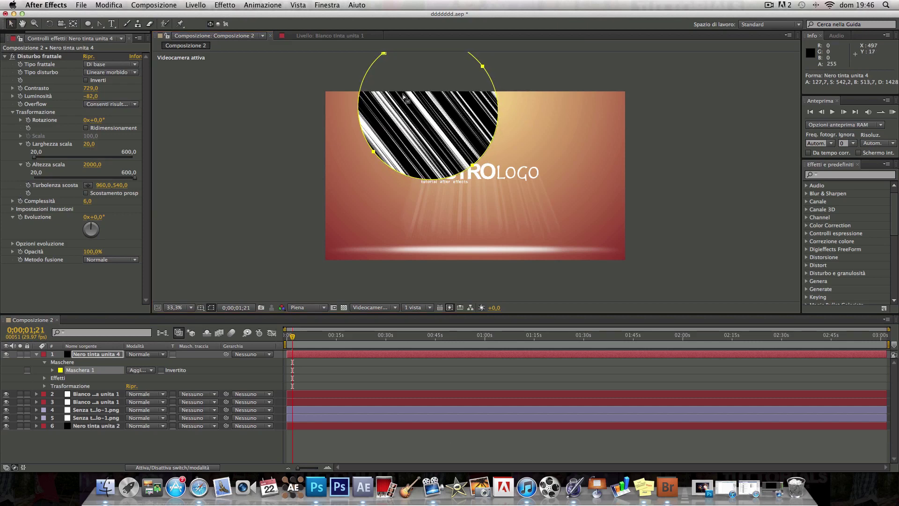
left_click_drag(412, 113, 473, 172)
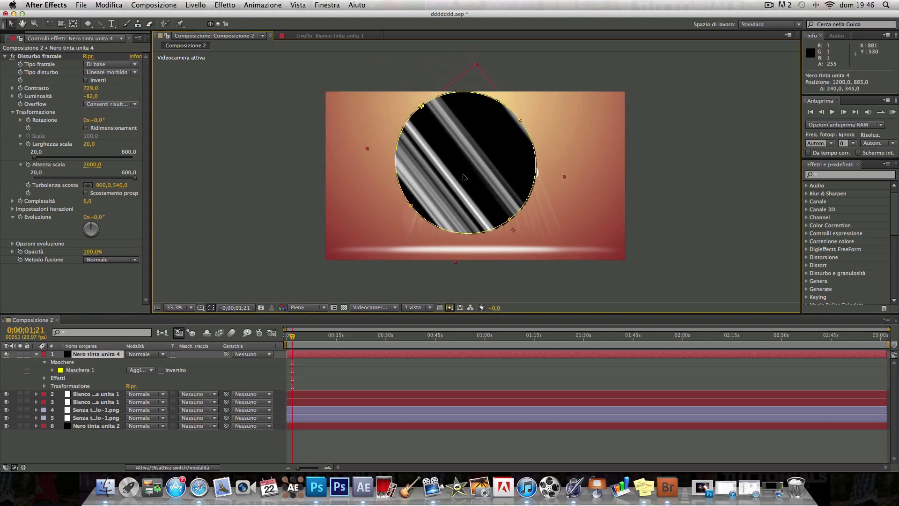
Switch layer 1's blending mode to Scolora and feather Maschera 1 to 186 px
left_click(149, 354)
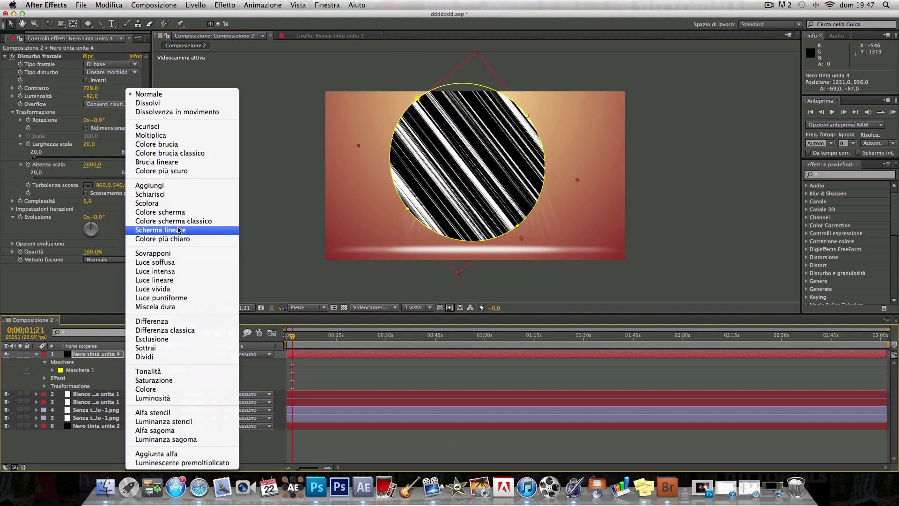
left_click(178, 203)
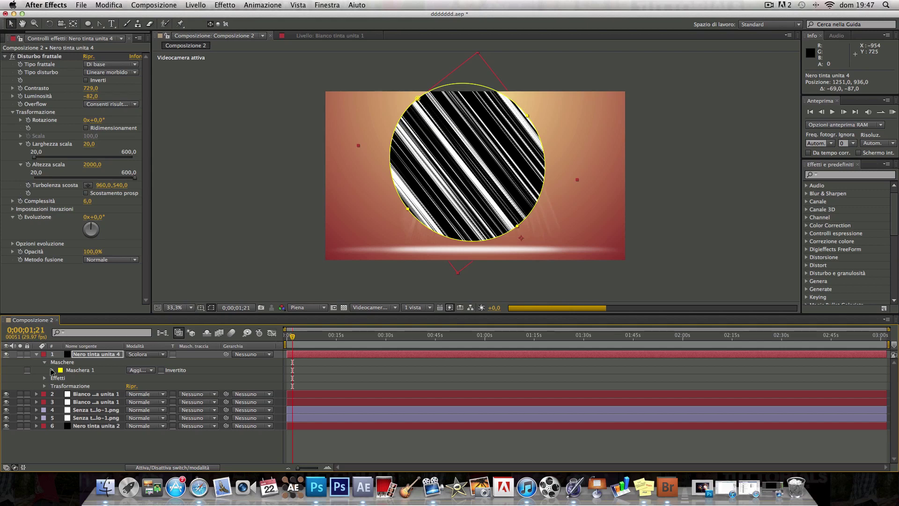
left_click(52, 370)
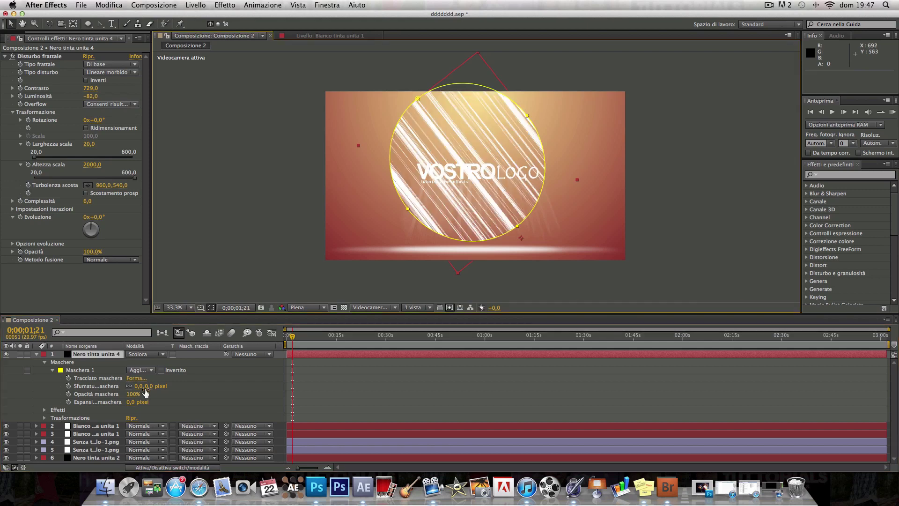
mouse_move(144, 388)
left_mouse_down()
mouse_move(265, 380)
mouse_move(231, 389)
left_mouse_up()
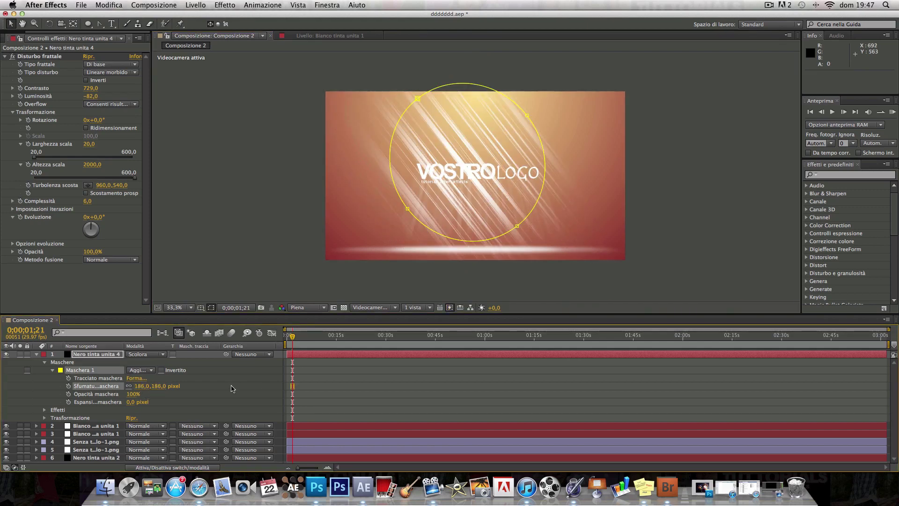
left_click(250, 230)
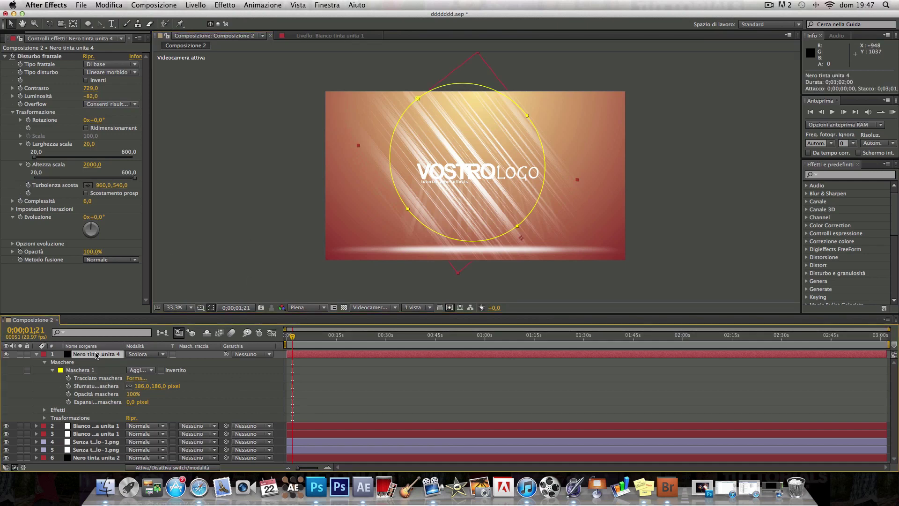
Lower the streak layer's opacity to 39% and move it below the PNG logo layers
key("t")
left_click_drag(133, 362, 130, 366)
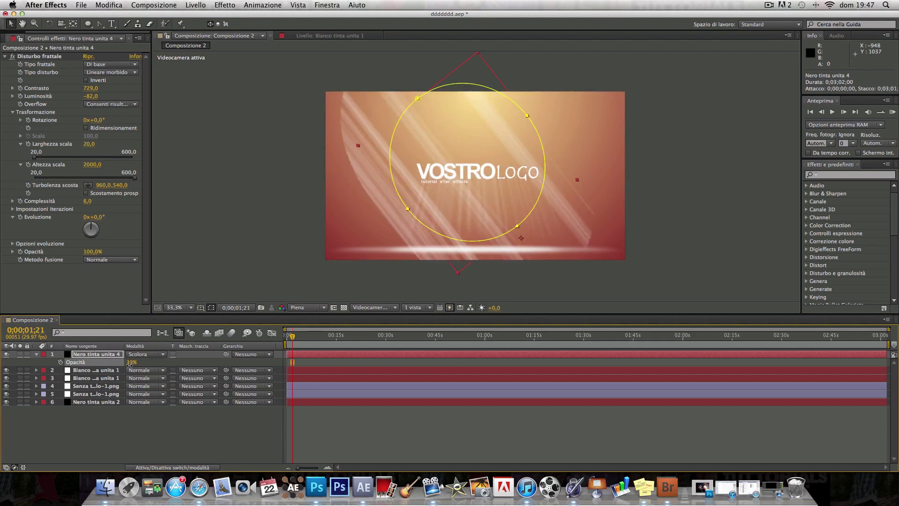
left_click(207, 202)
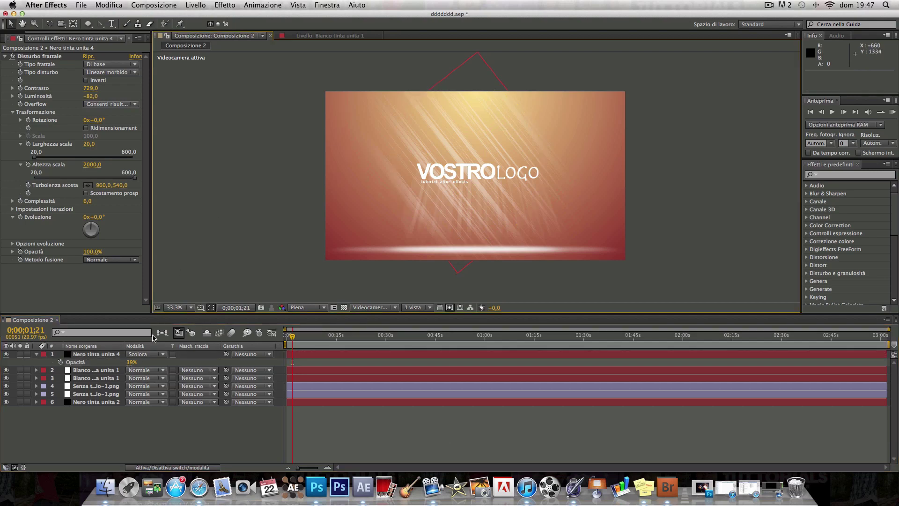
left_click(36, 355)
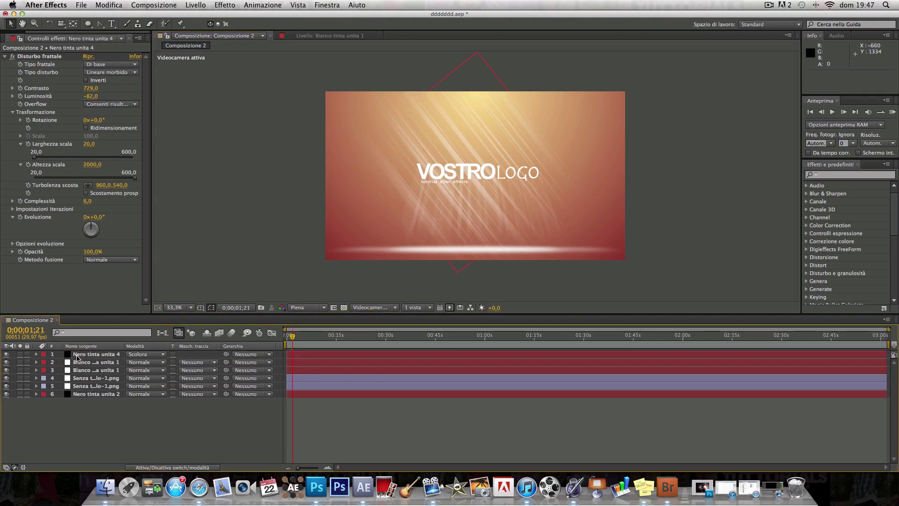
left_click_drag(78, 356, 77, 389)
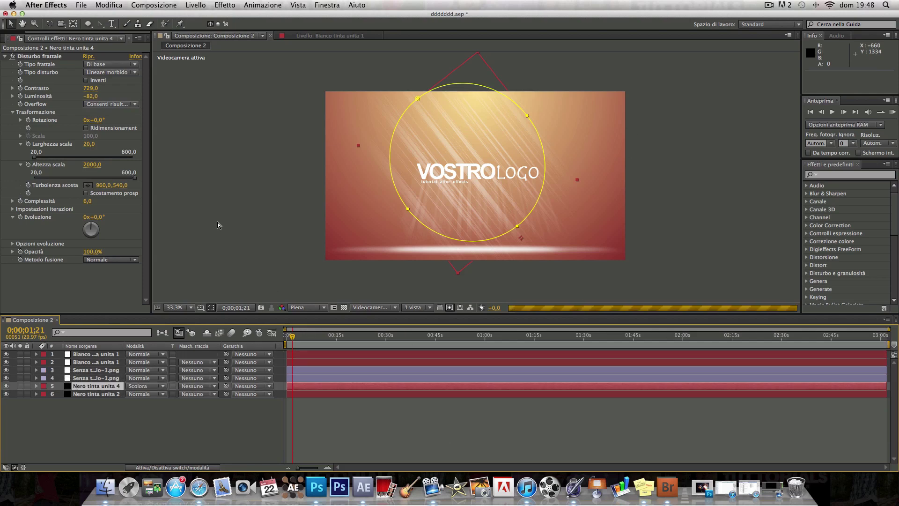
Add a new adjustment layer, Livello di regolazione 1, at the top of the stack
left_click(197, 8)
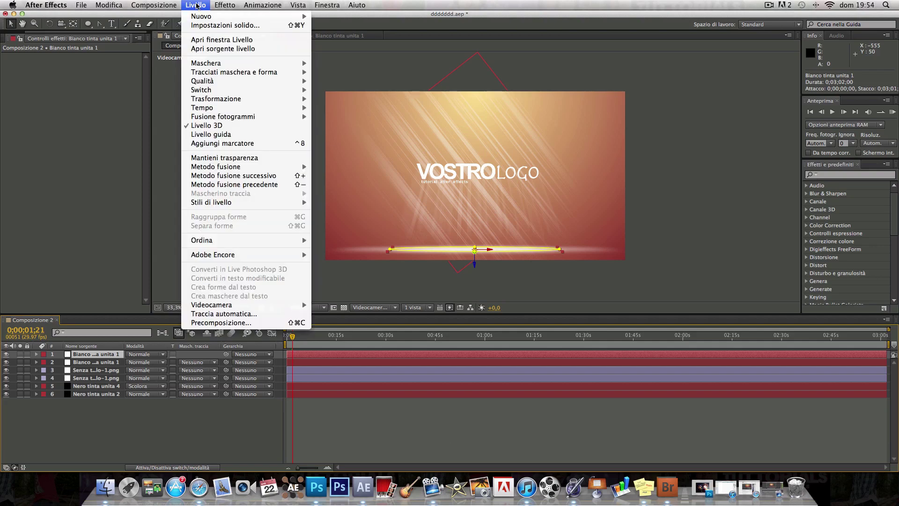
mouse_move(215, 16)
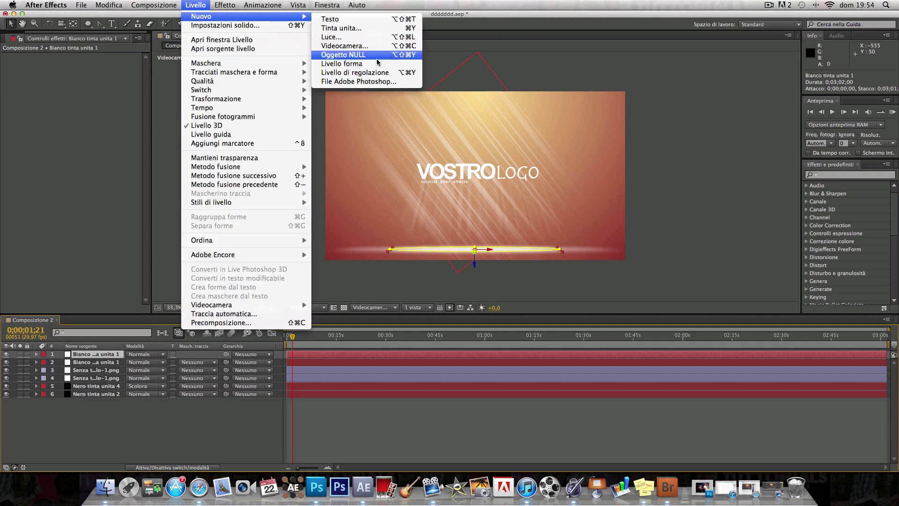
left_click(356, 73)
Apply the Controllo sfocatura blur effect to the adjustment layer
left_click(230, 3)
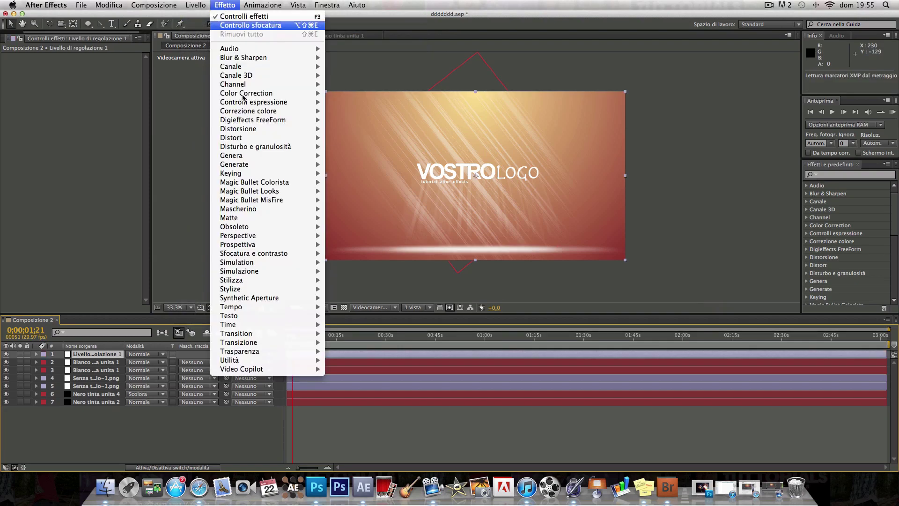
mouse_move(251, 254)
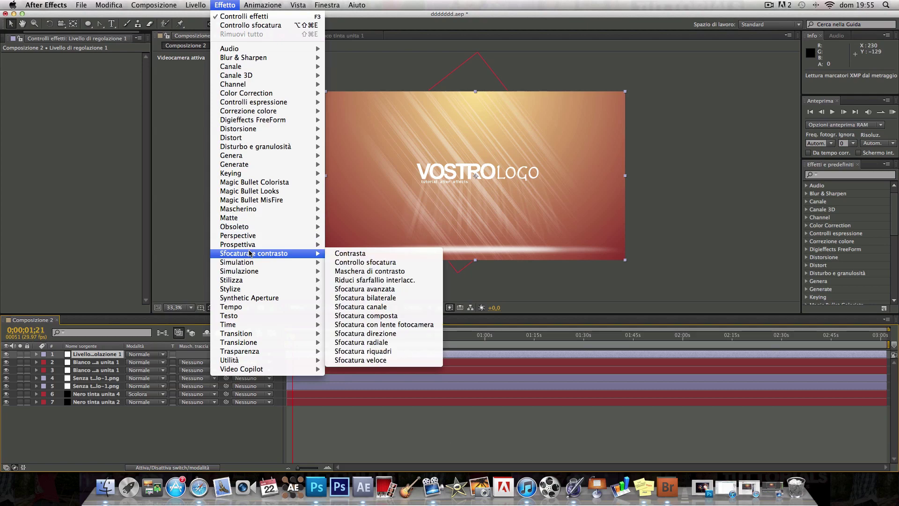
left_click(402, 262)
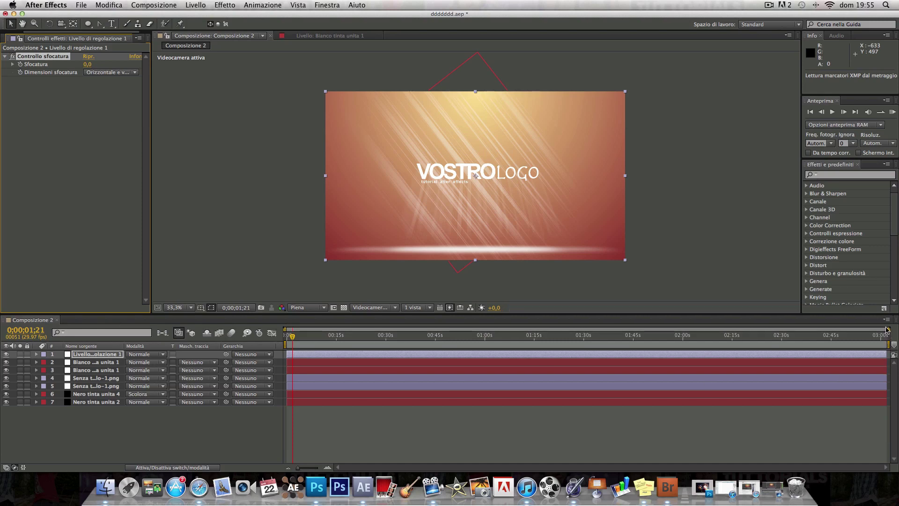
left_click(890, 330)
left_click_drag(889, 331, 414, 340)
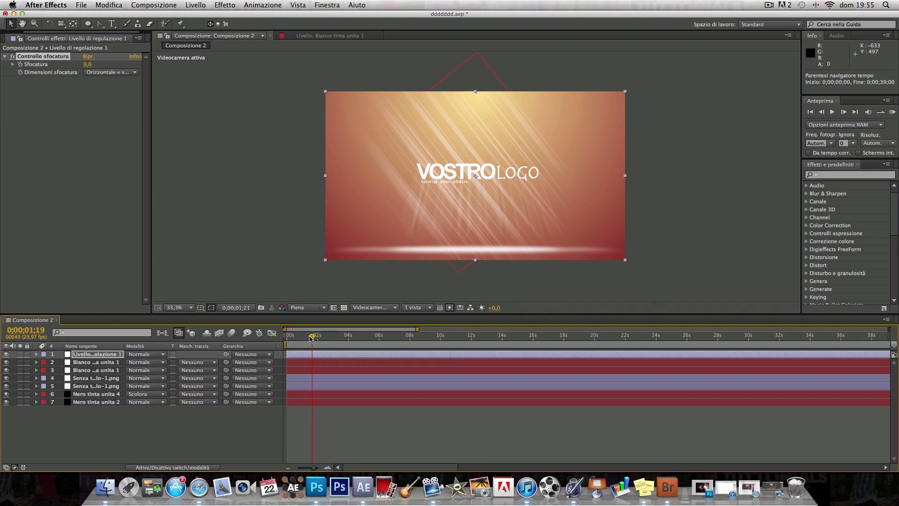
mouse_move(313, 336)
left_mouse_down()
mouse_move(287, 335)
mouse_move(334, 343)
left_mouse_up()
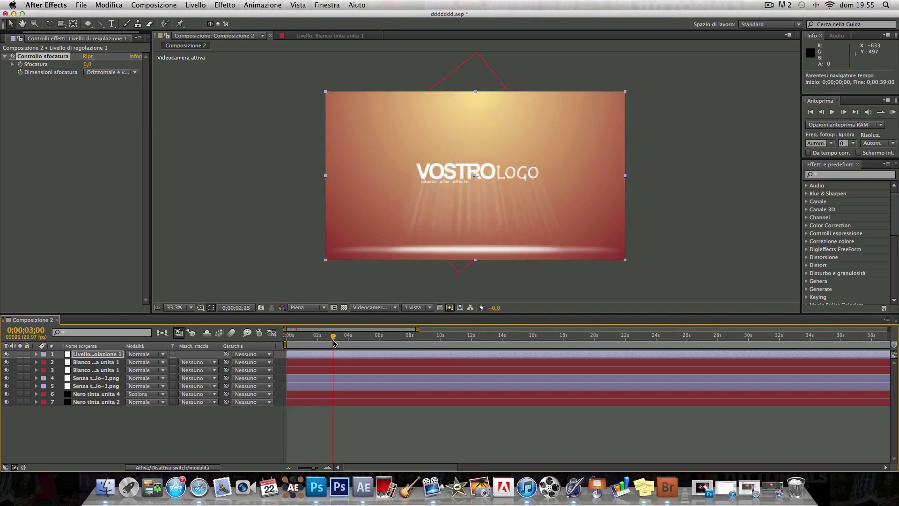
mouse_move(335, 343)
left_mouse_down()
mouse_move(317, 342)
mouse_move(372, 342)
left_mouse_up()
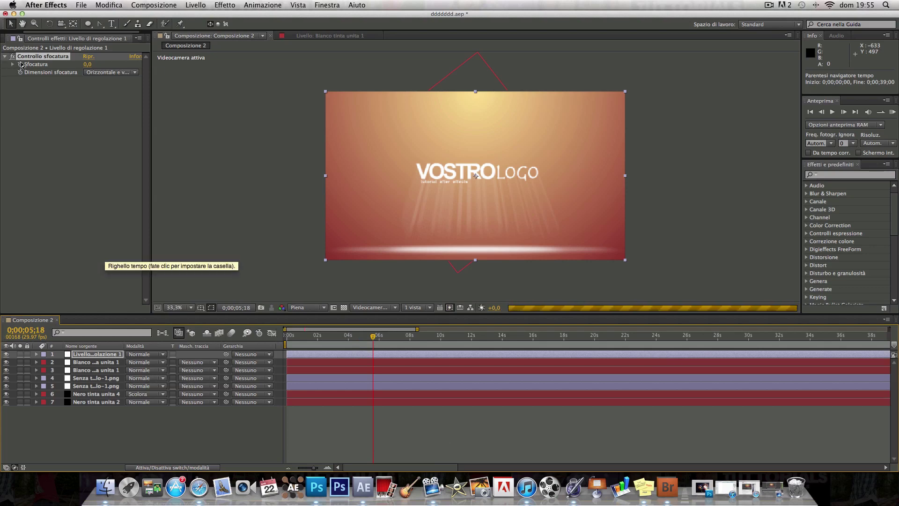
Keyframe Sfocatura up to 30 and back to 0 so the logo softens, then sharpens
left_click(21, 64)
left_click_drag(88, 65, 234, 74)
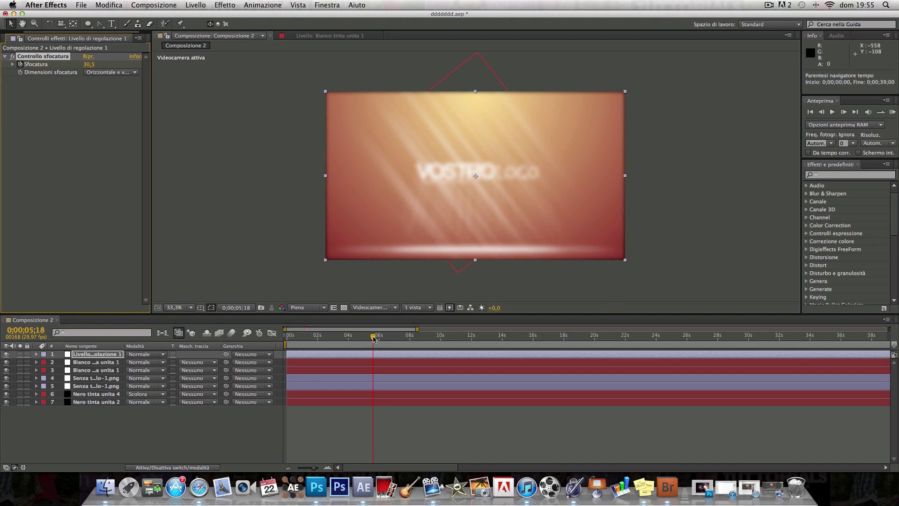
left_click_drag(374, 338, 360, 342)
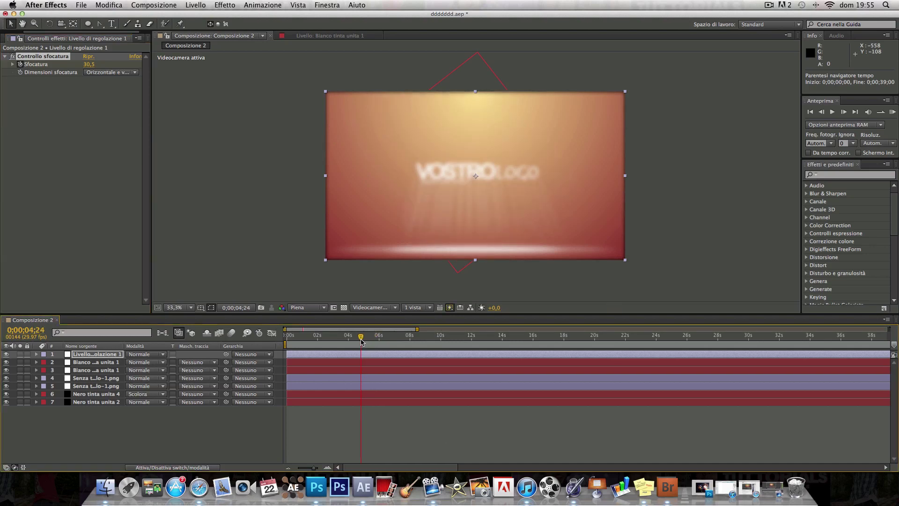
left_click(89, 65)
type("0")
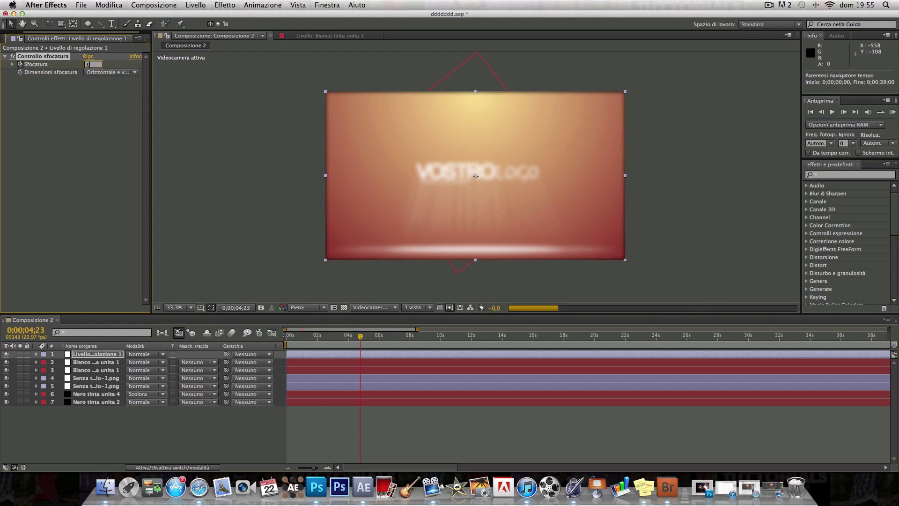
type("30")
key("Return")
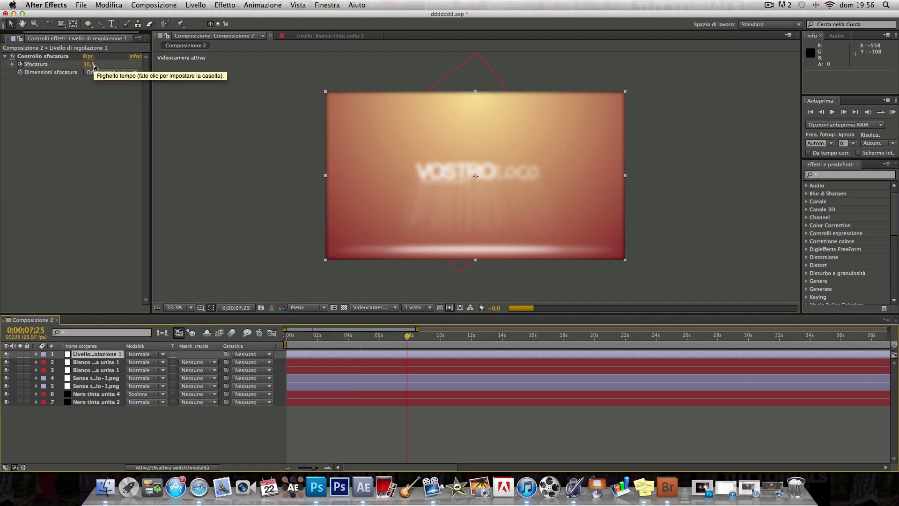
mouse_move(89, 65)
left_mouse_down()
mouse_move(2, 87)
mouse_move(65, 66)
mouse_move(31, 76)
left_mouse_up()
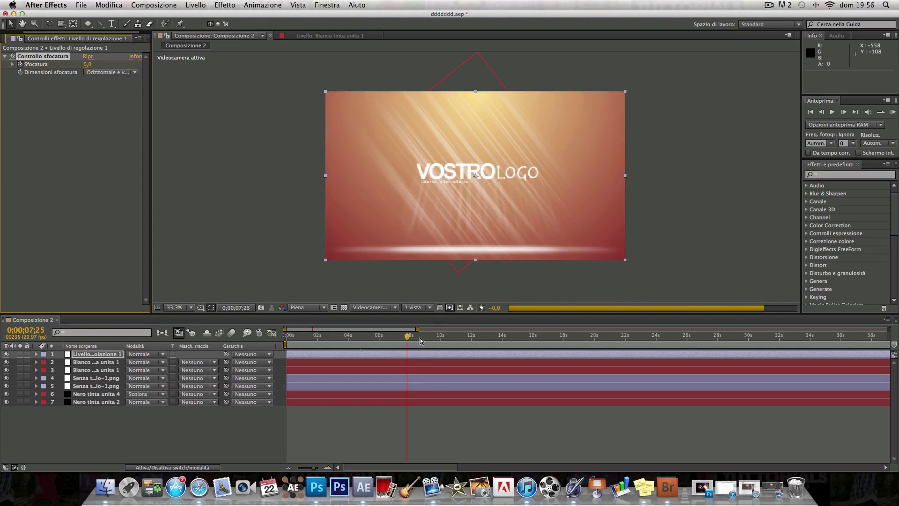
Add a later Sfocatura keyframe of about 52 to blur the logo heavily again
left_click_drag(420, 341, 432, 341)
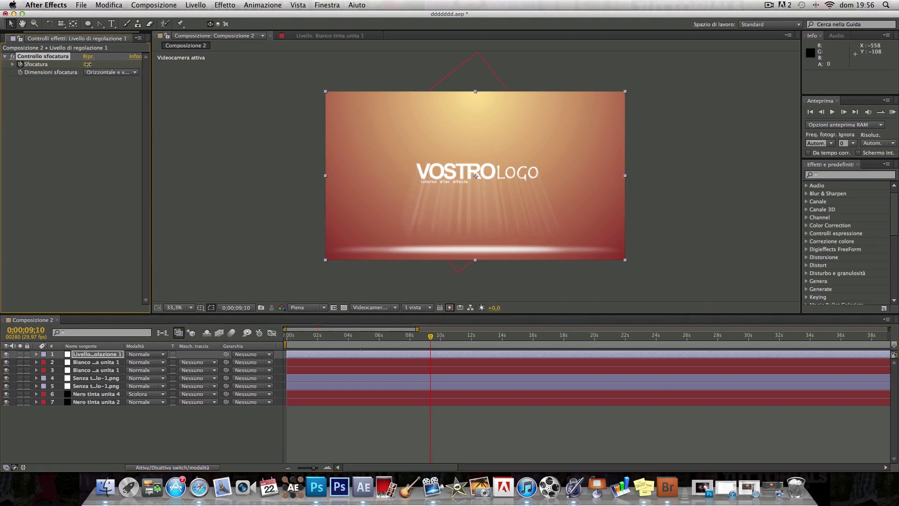
left_click_drag(88, 64, 315, 67)
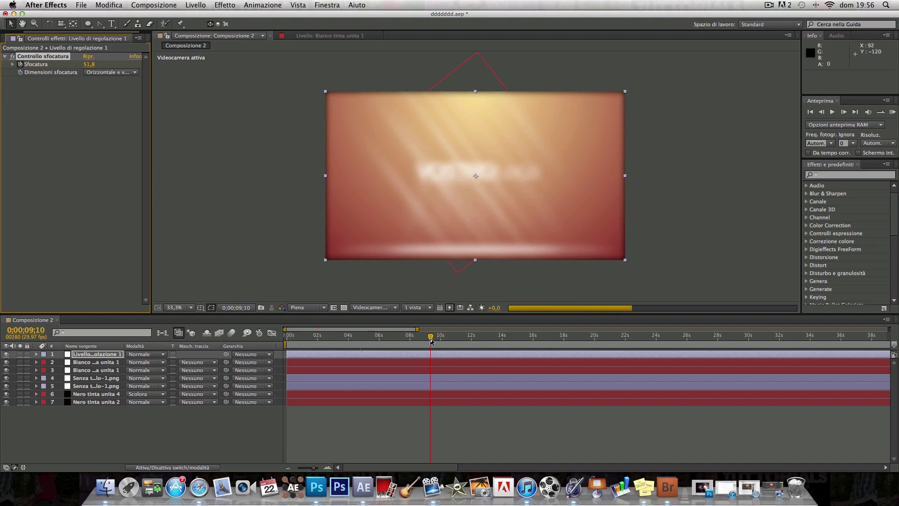
left_click_drag(430, 339, 319, 348)
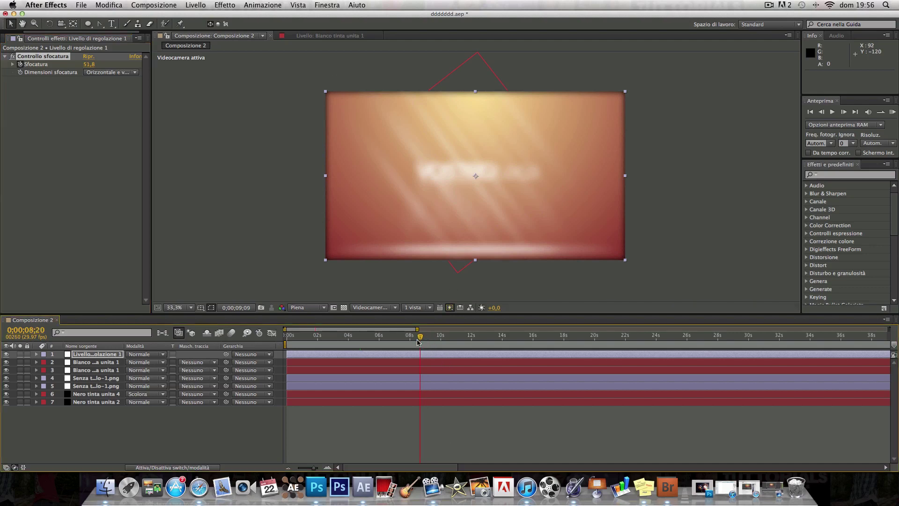
left_click(111, 23)
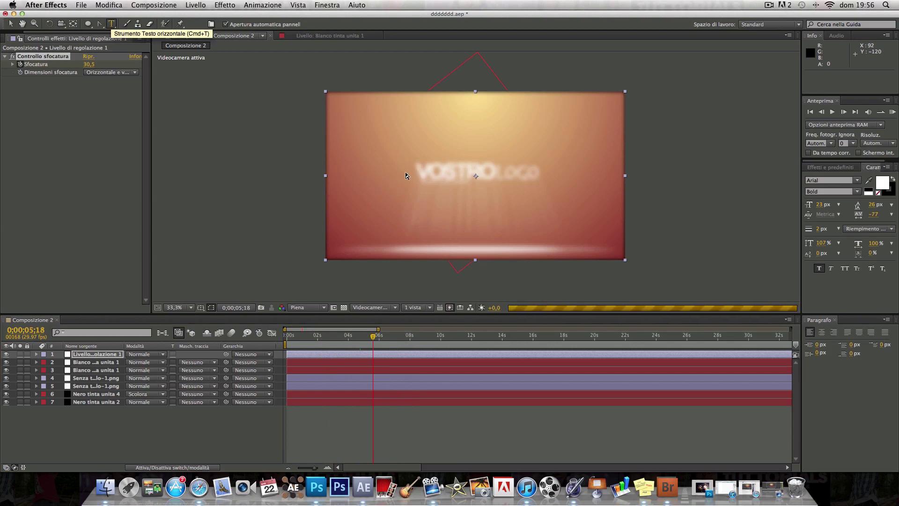
left_click(406, 176)
scroll(407, 174, "down", 1)
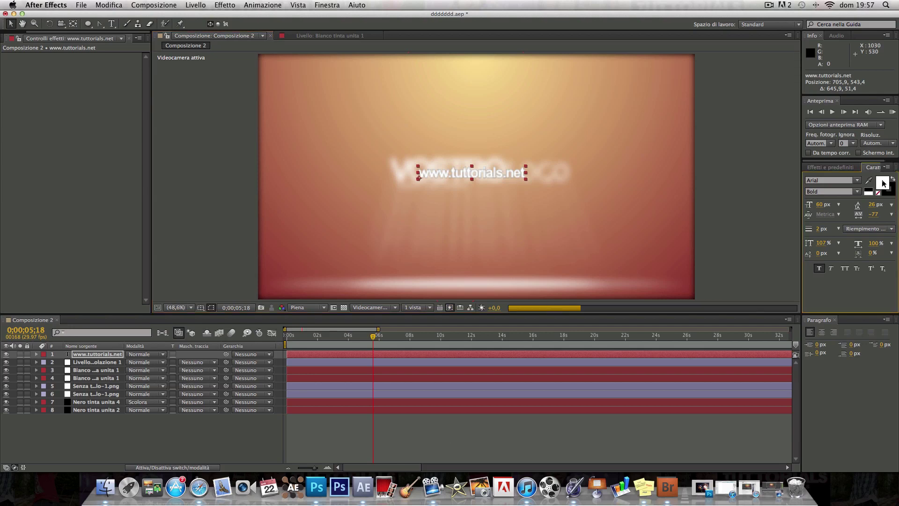
left_click(883, 185)
left_click(685, 267)
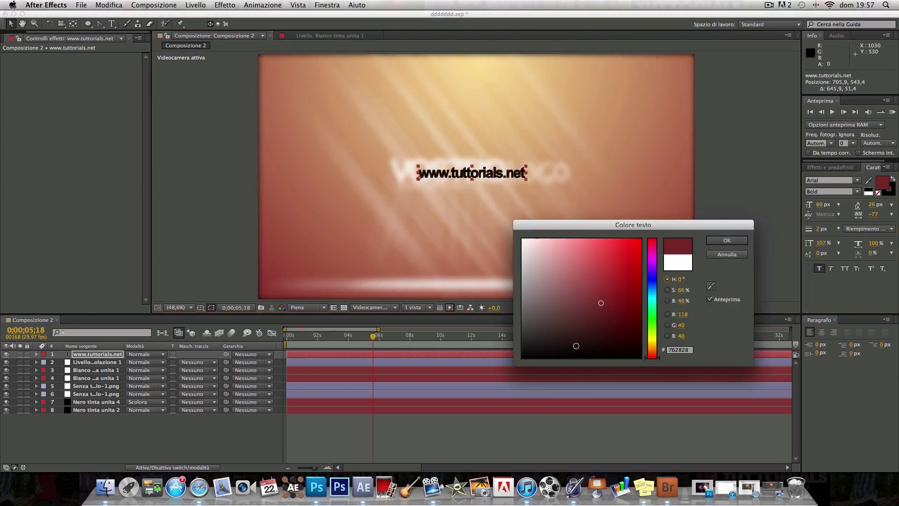
left_click_drag(576, 345, 563, 359)
left_click(719, 243)
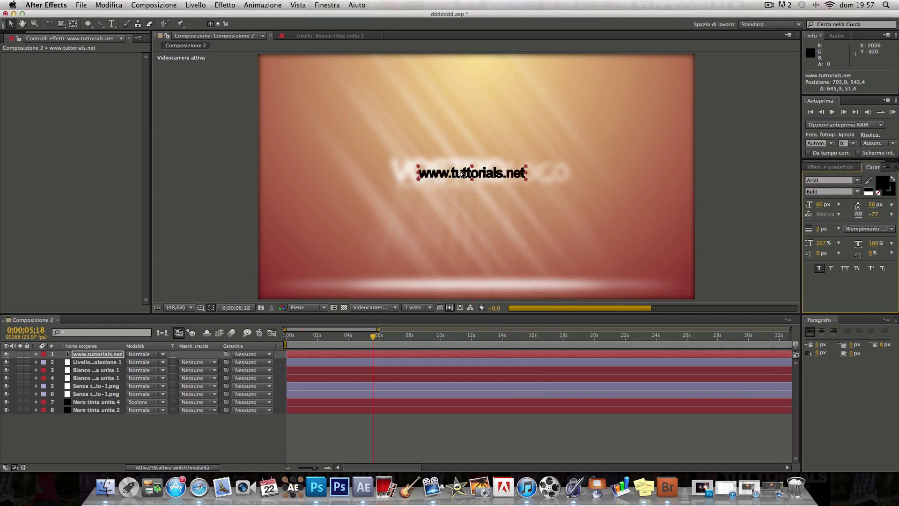
Loosen the text's tracking, enlarge it to 78 px, and centre it over the logo
left_click_drag(462, 174, 465, 173)
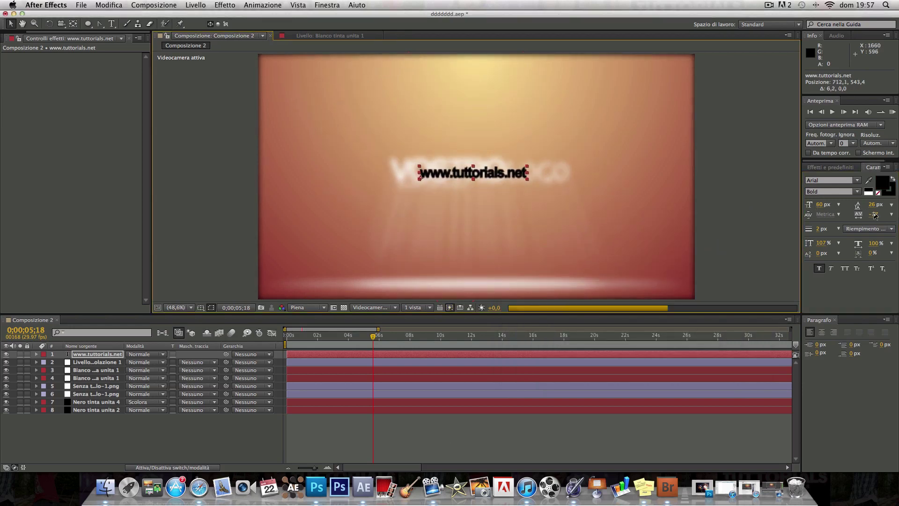
left_click_drag(875, 216, 896, 214)
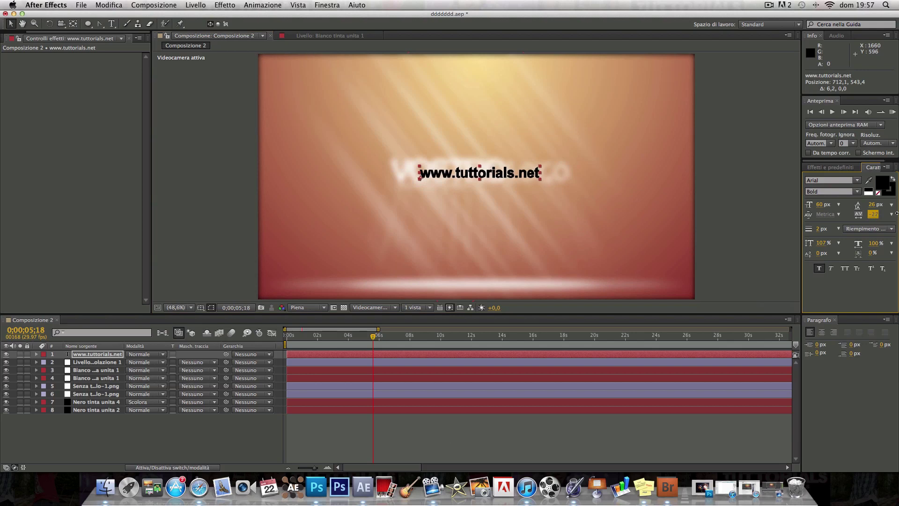
mouse_move(817, 205)
left_mouse_down()
mouse_move(876, 207)
mouse_move(872, 217)
mouse_move(695, 201)
left_mouse_up()
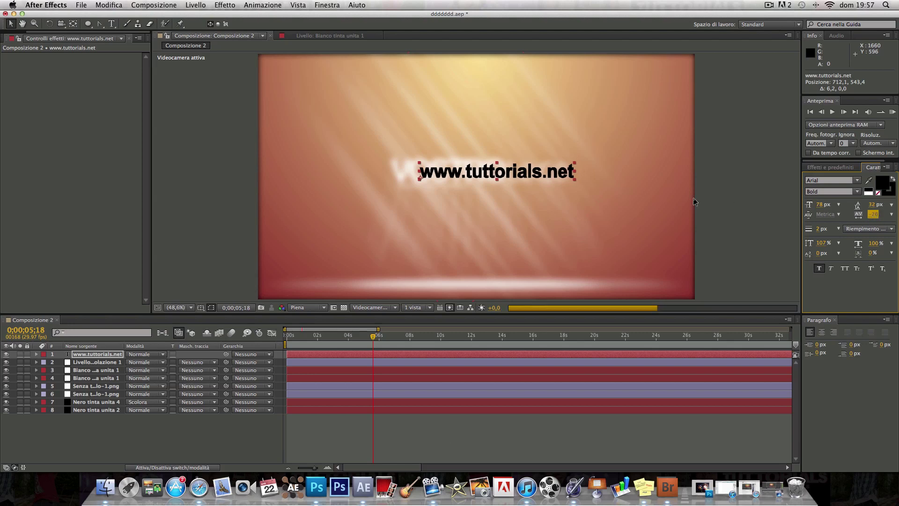
left_click_drag(539, 177, 508, 177)
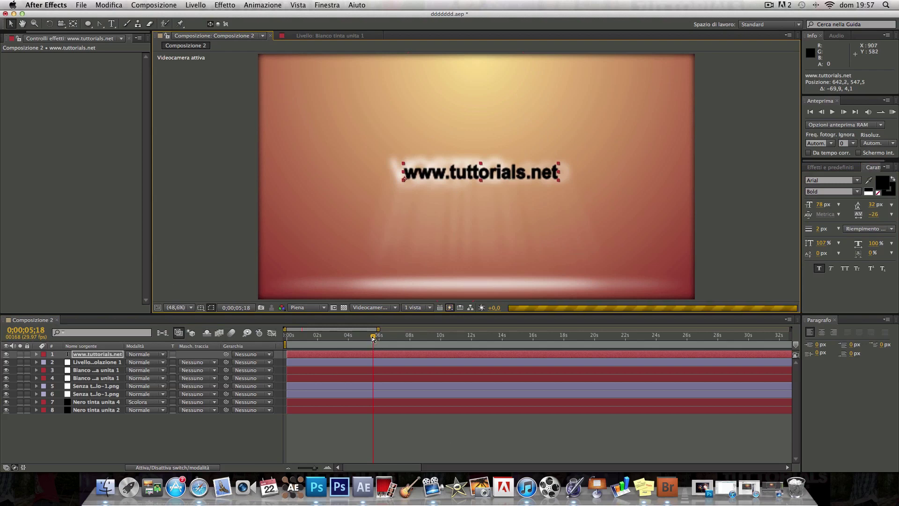
left_click_drag(373, 339, 362, 339)
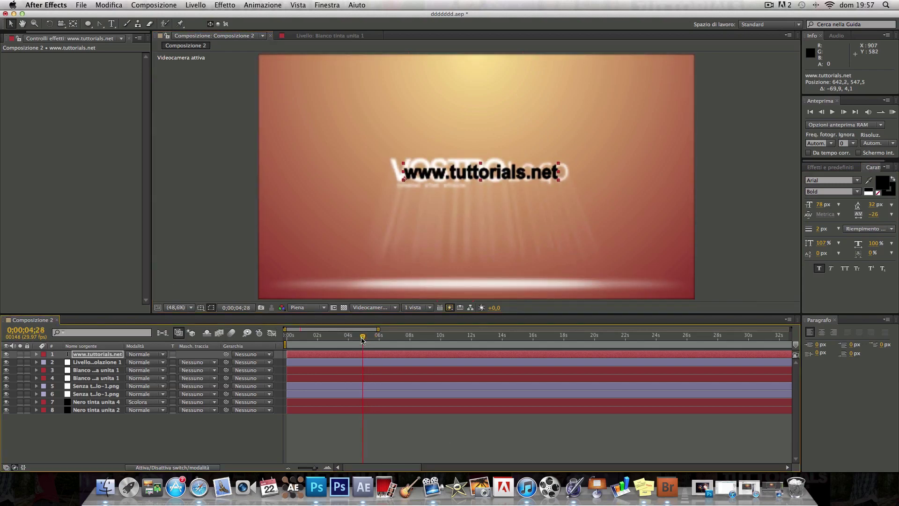
Keyframe the text's opacity from 0% near 7 s to 100% by about 9 s
key("t")
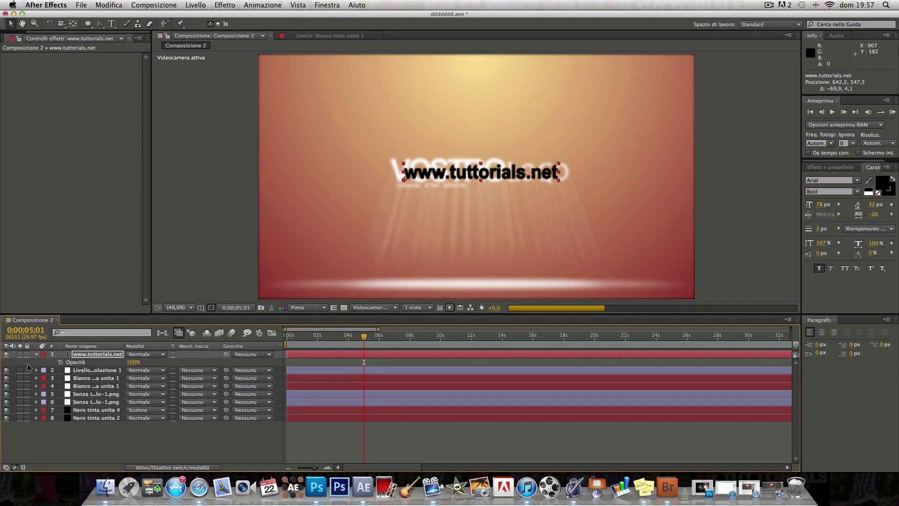
left_click(60, 362)
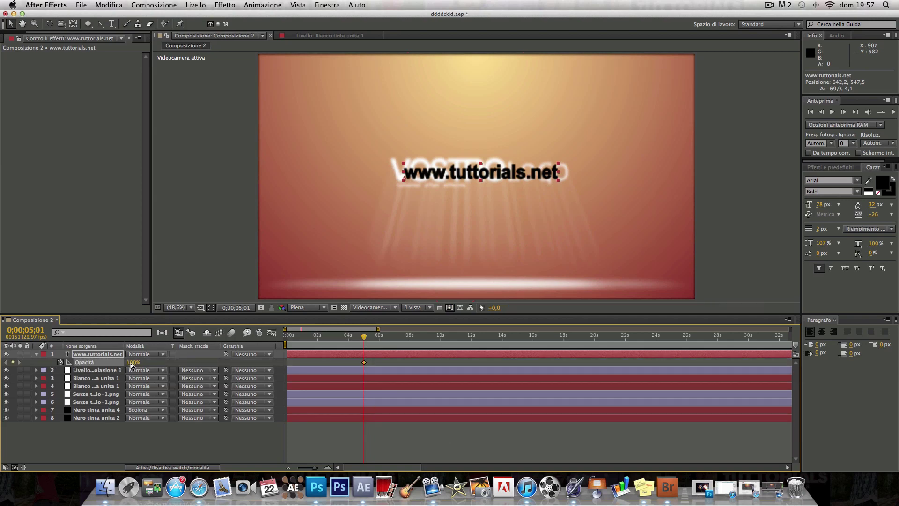
left_click_drag(115, 363, 84, 364)
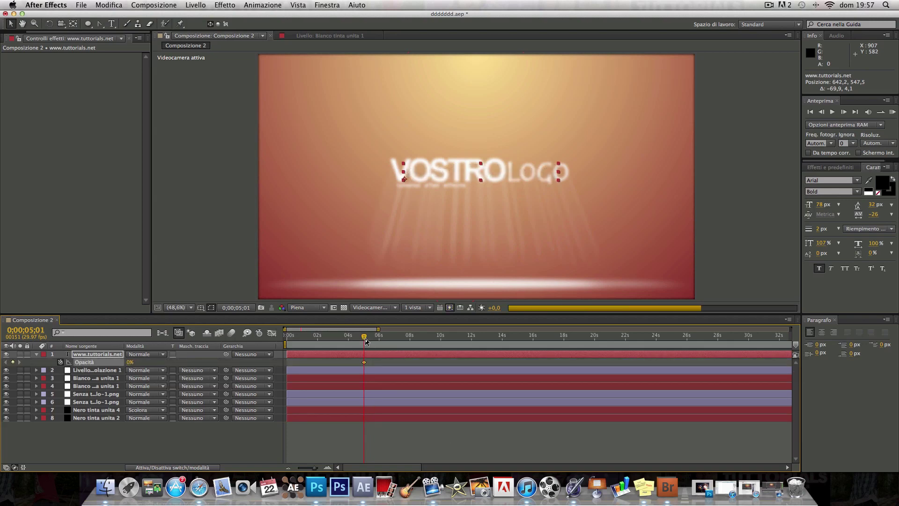
left_click_drag(364, 338, 375, 337)
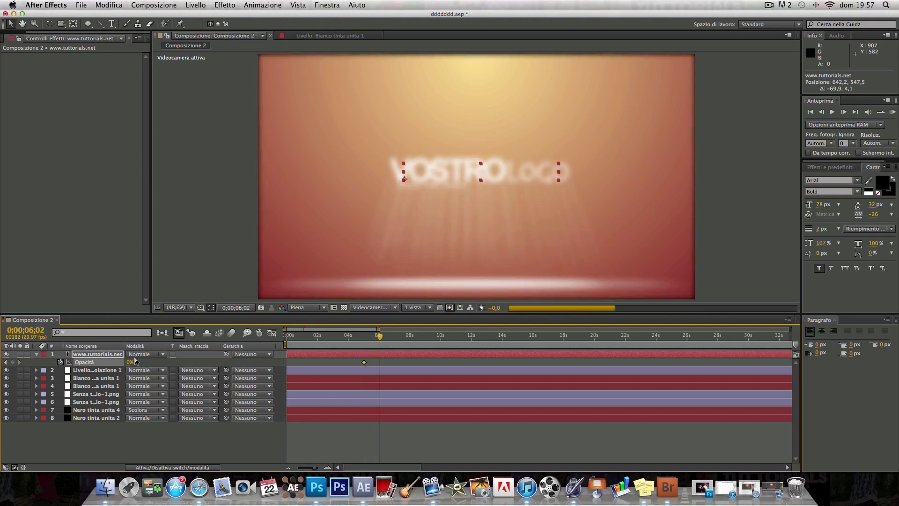
left_click_drag(130, 362, 319, 364)
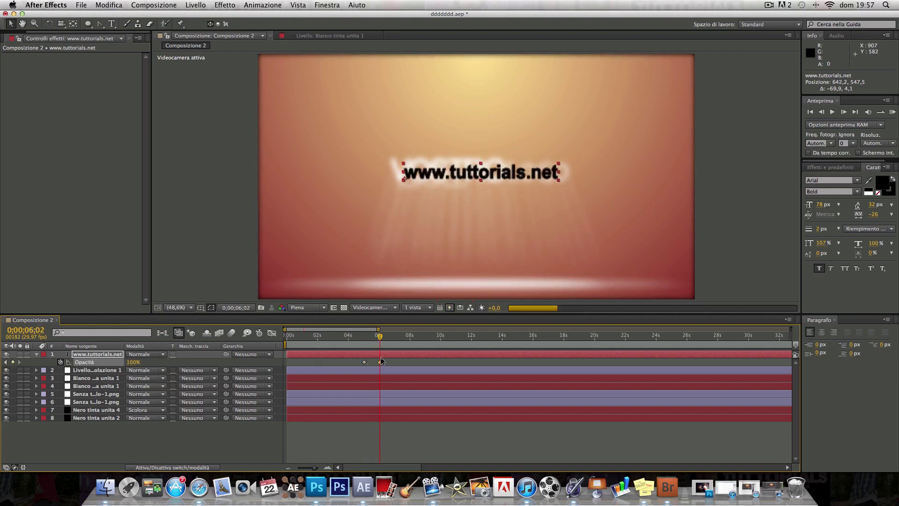
mouse_move(380, 362)
left_mouse_down()
mouse_move(393, 362)
mouse_move(393, 341)
mouse_move(373, 346)
mouse_move(382, 362)
mouse_move(420, 366)
left_mouse_up()
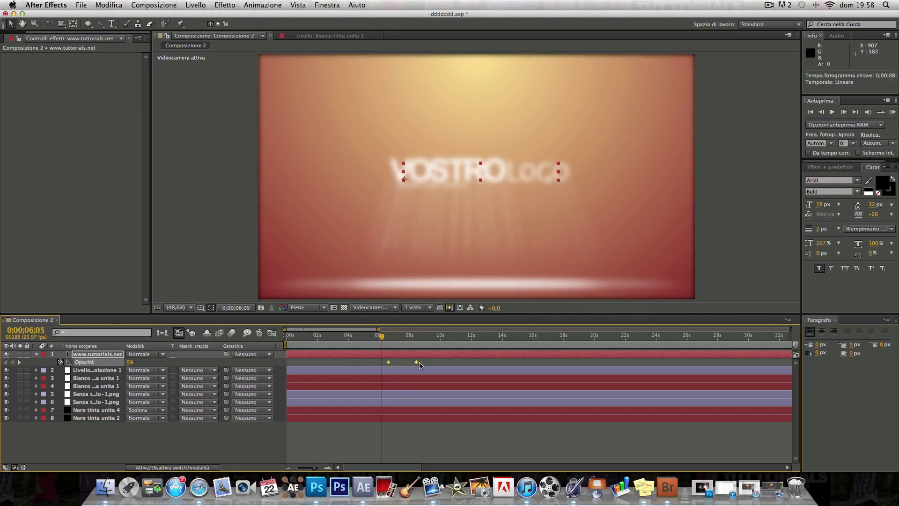
left_click_drag(384, 337, 433, 343)
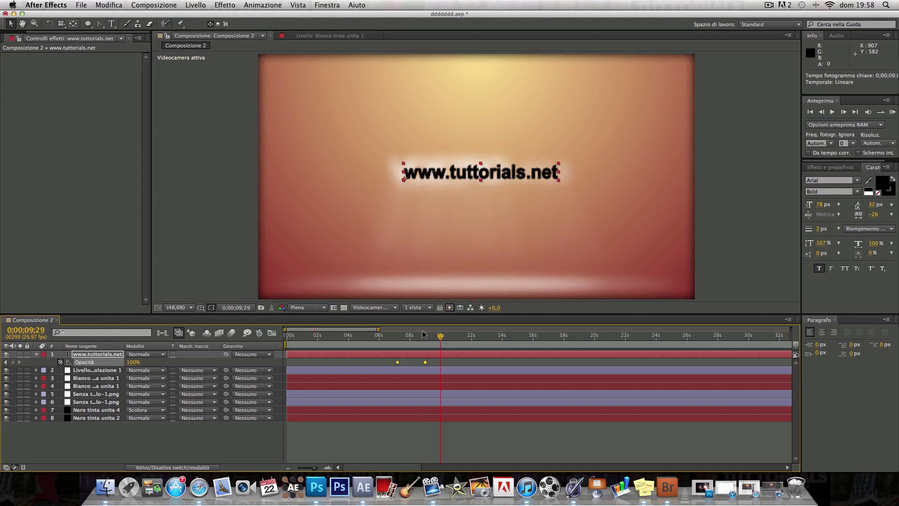
scroll(380, 172, "down", 1)
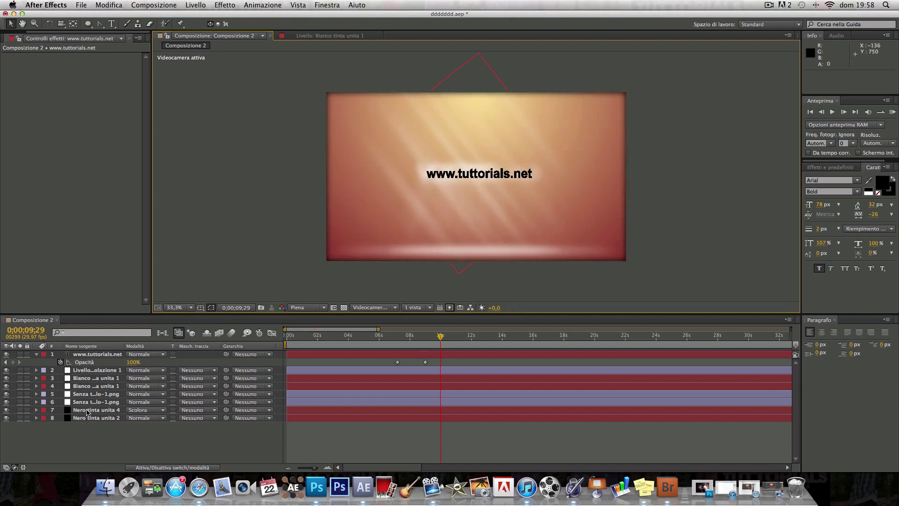
Apply Tonalità/saturazione to the Nero tinta unita 2 background layer
left_click(87, 412)
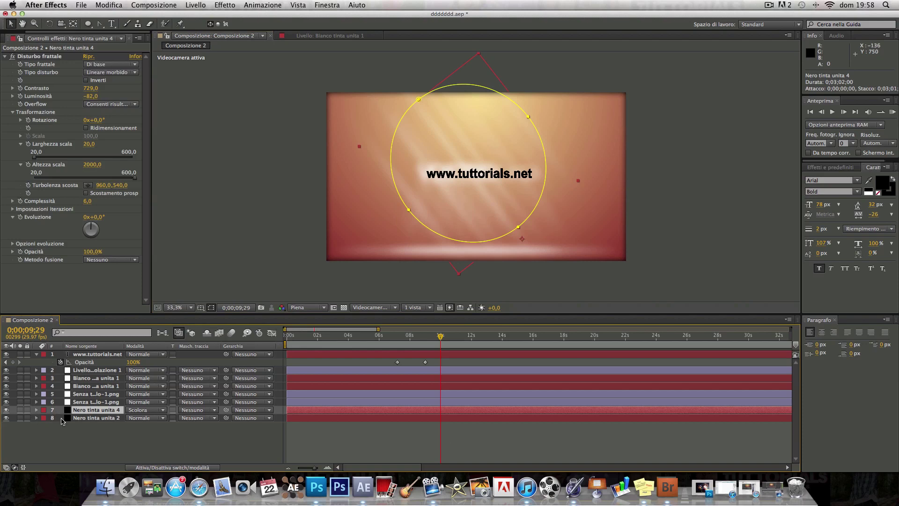
left_click(81, 419)
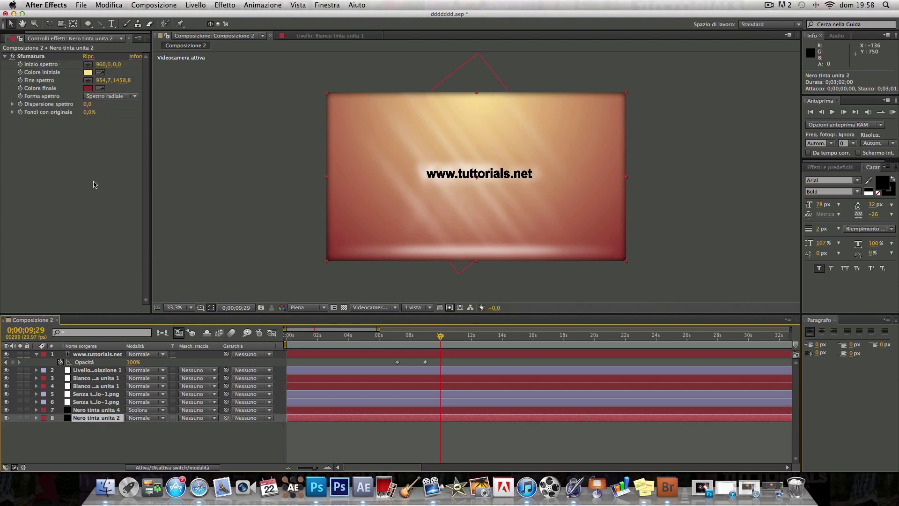
left_click(223, 4)
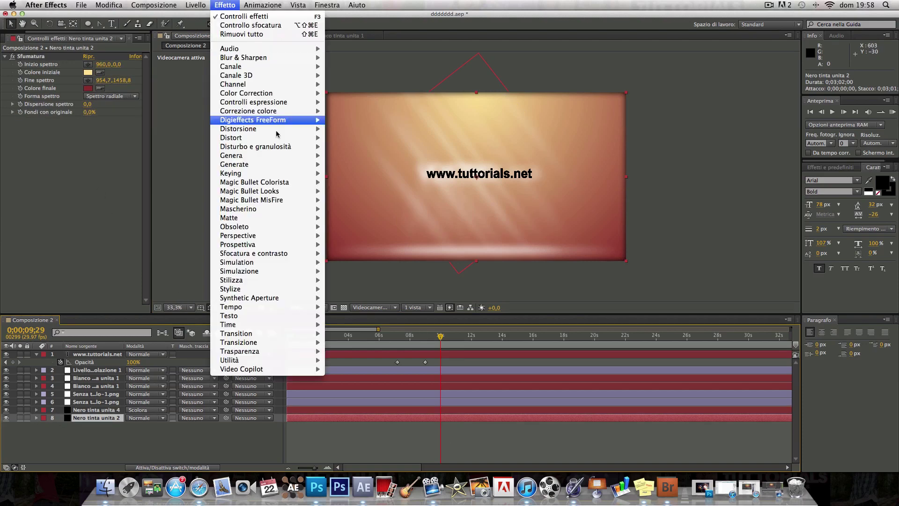
mouse_move(260, 95)
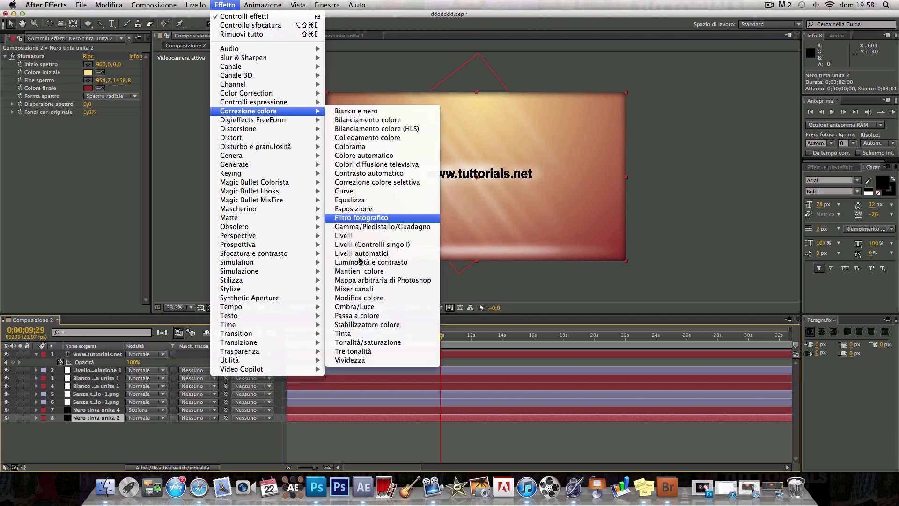
left_click(359, 343)
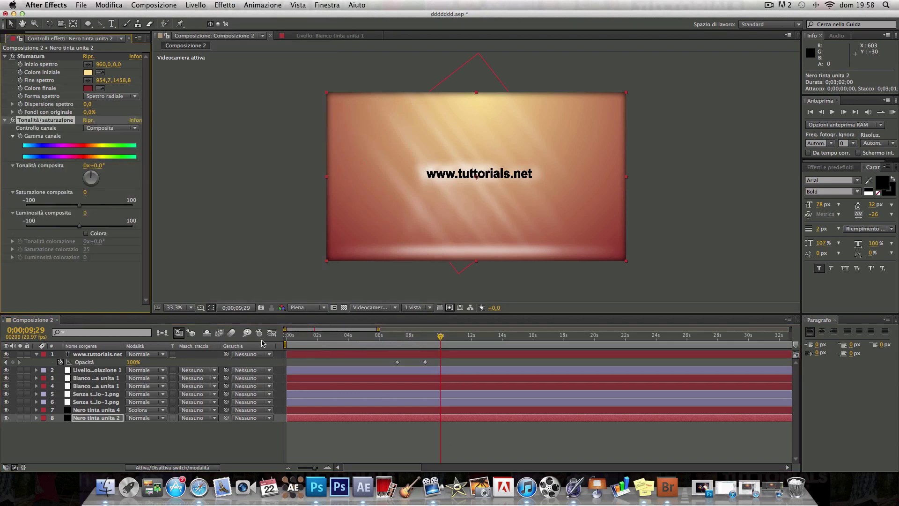
Preview the composition from the start through about 11 seconds
key("KP_0")
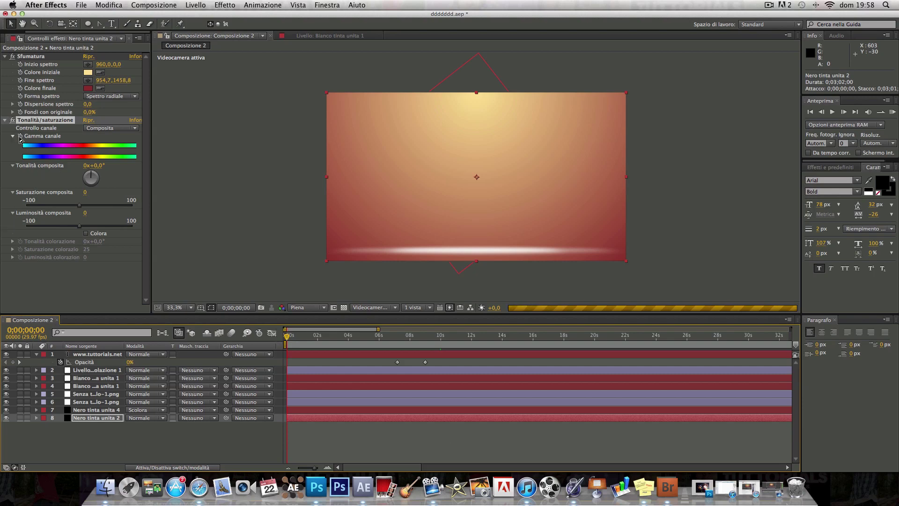
left_click(20, 136)
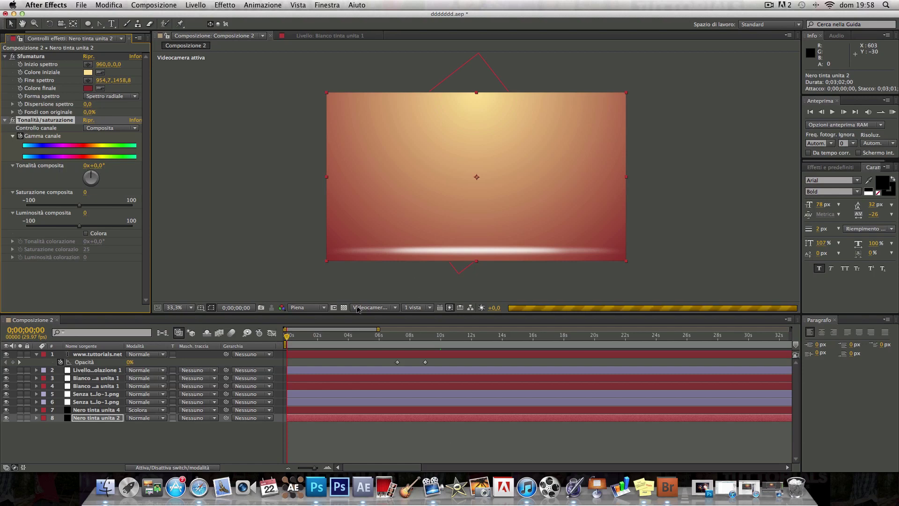
left_click_drag(384, 336, 465, 339)
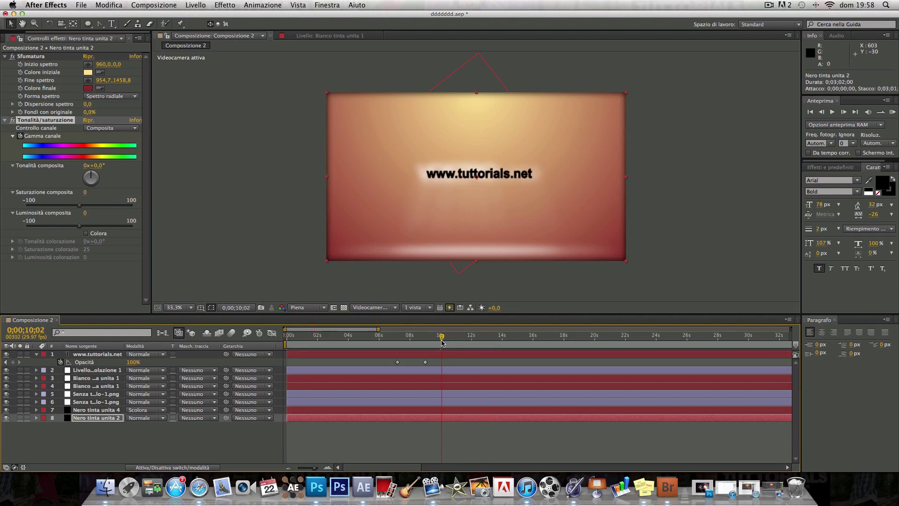
Set Tonalità composita to 0x+236° and scrub the timeline to preview the purple result
left_click(86, 165)
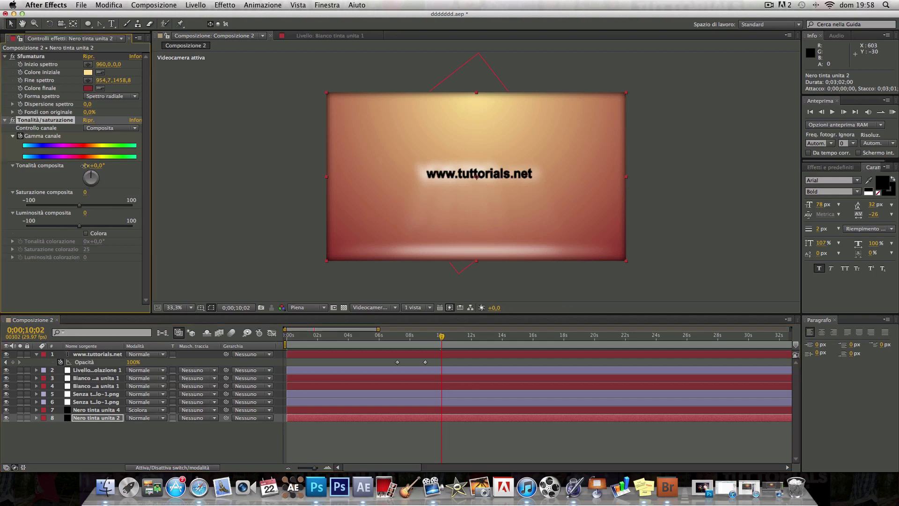
type("1")
key("Return")
left_click(439, 337)
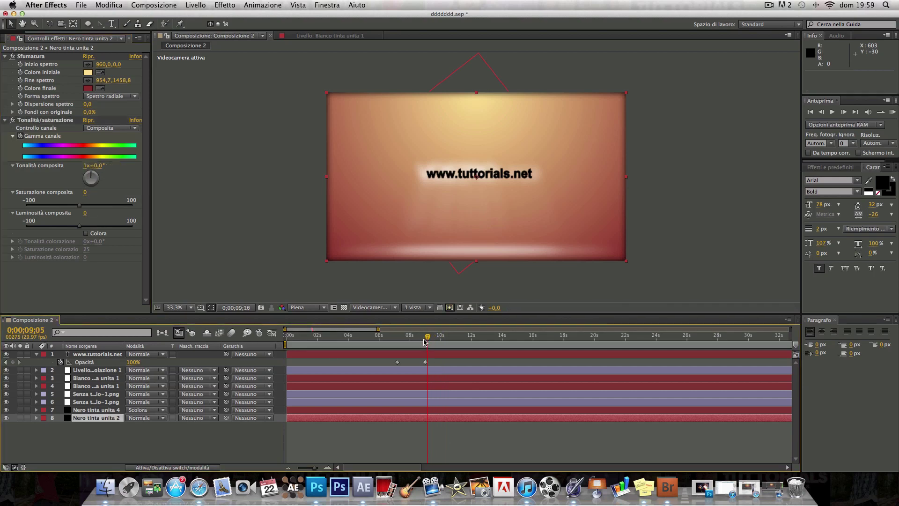
mouse_move(425, 342)
left_mouse_down()
mouse_move(282, 352)
mouse_move(388, 343)
left_mouse_up()
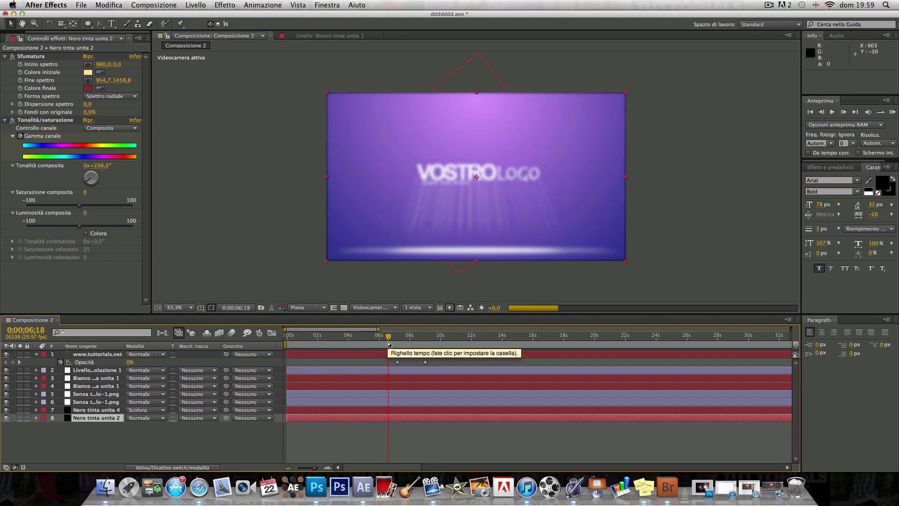